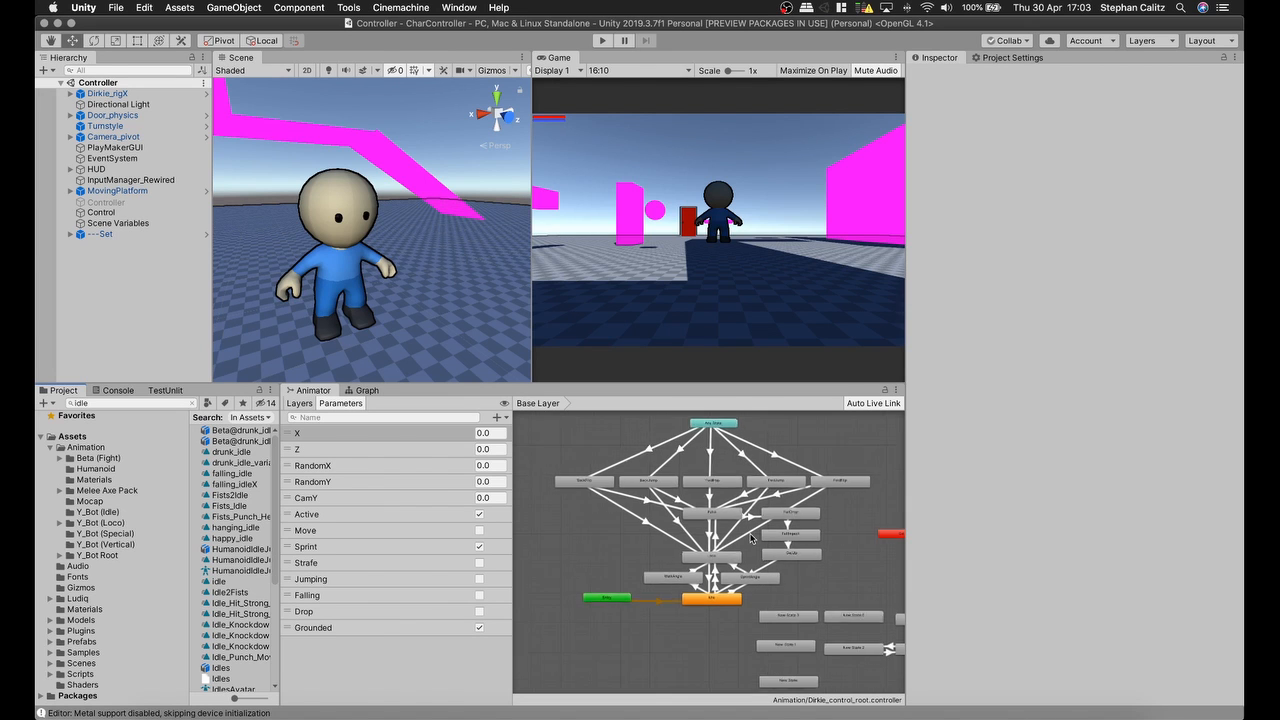
# Step: Examine the conditions of the transition from Any State to BackFlip in the Animator's base layer
pyautogui.scroll(3, 765, 540)
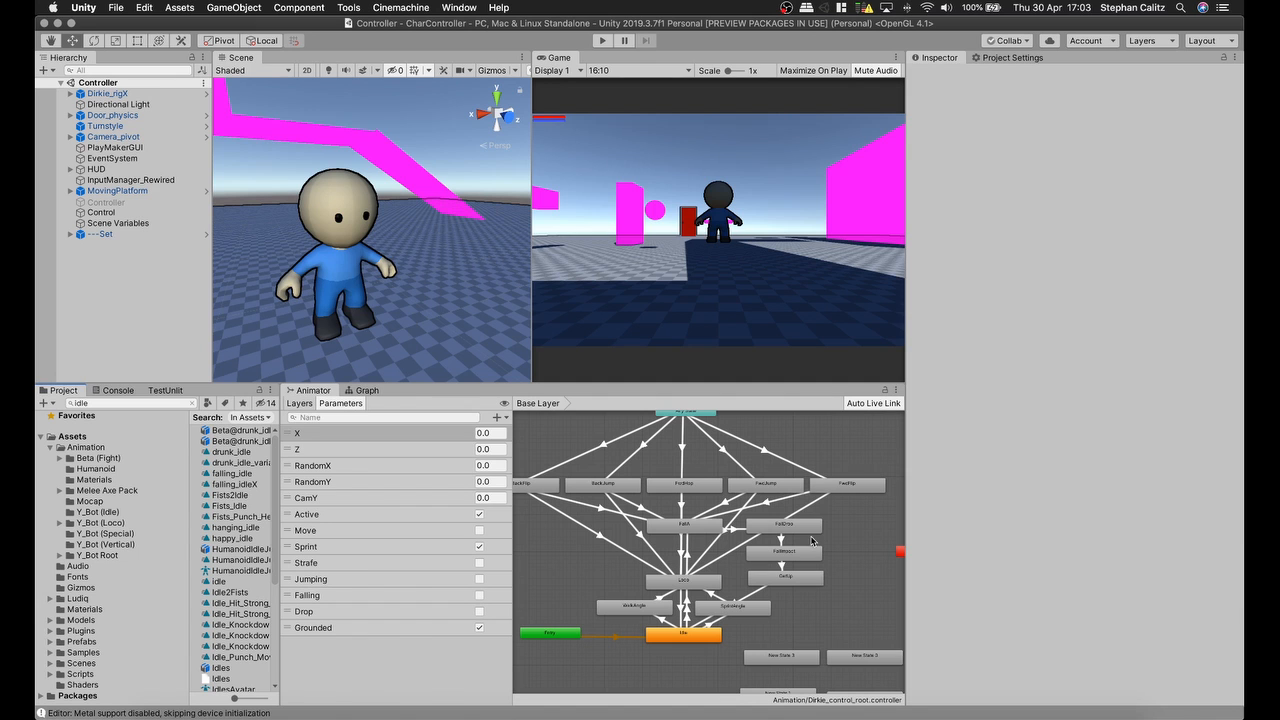
pyautogui.scroll(5, 743, 510)
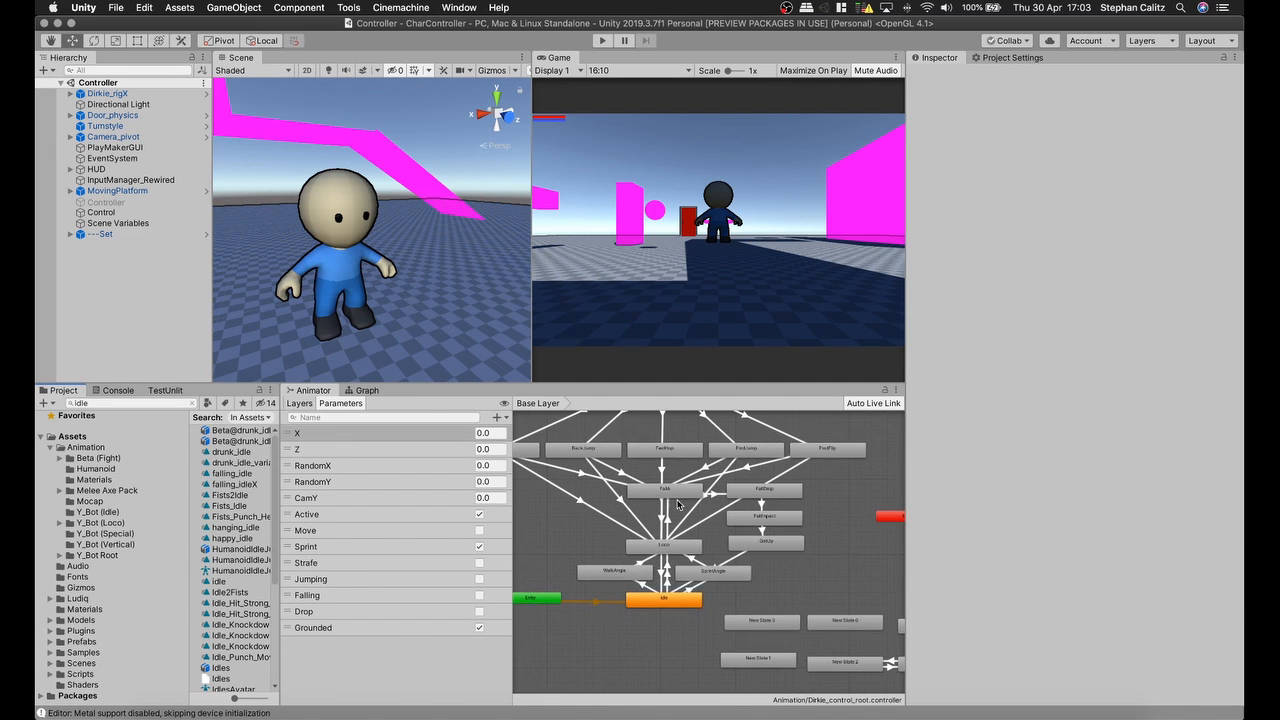
pyautogui.scroll(-8, 687, 513)
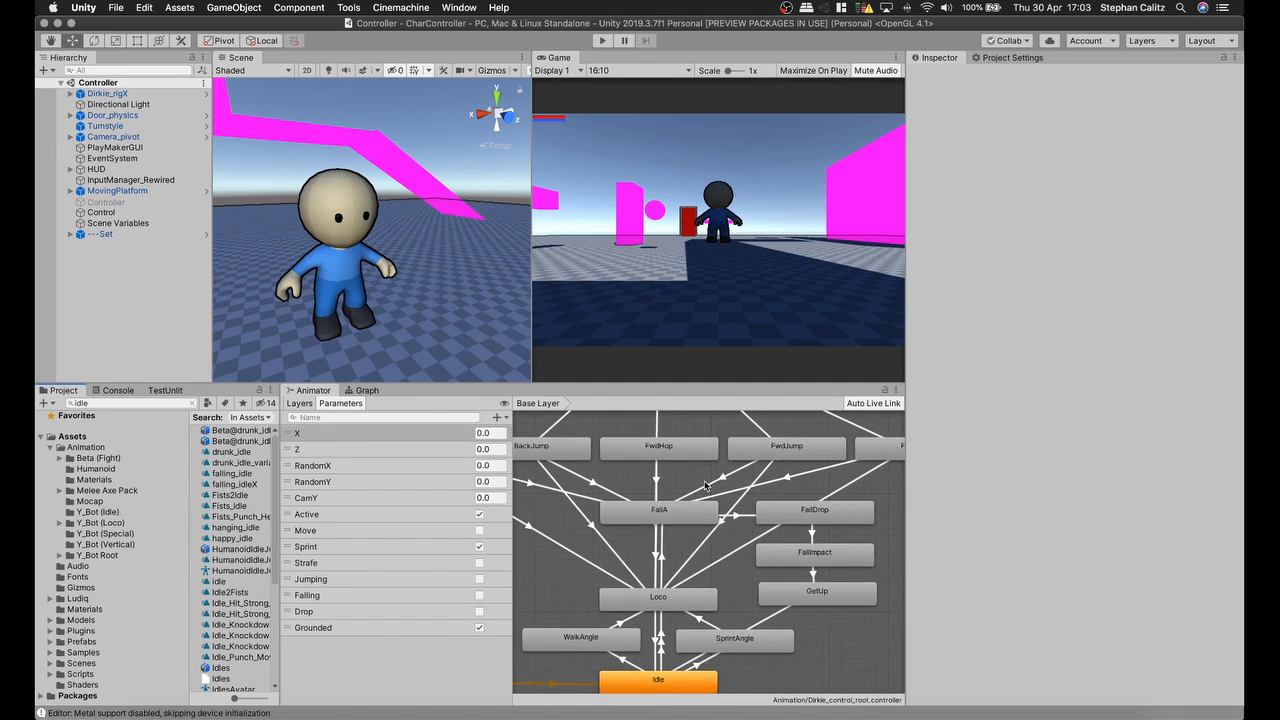
pyautogui.scroll(4, 691, 521)
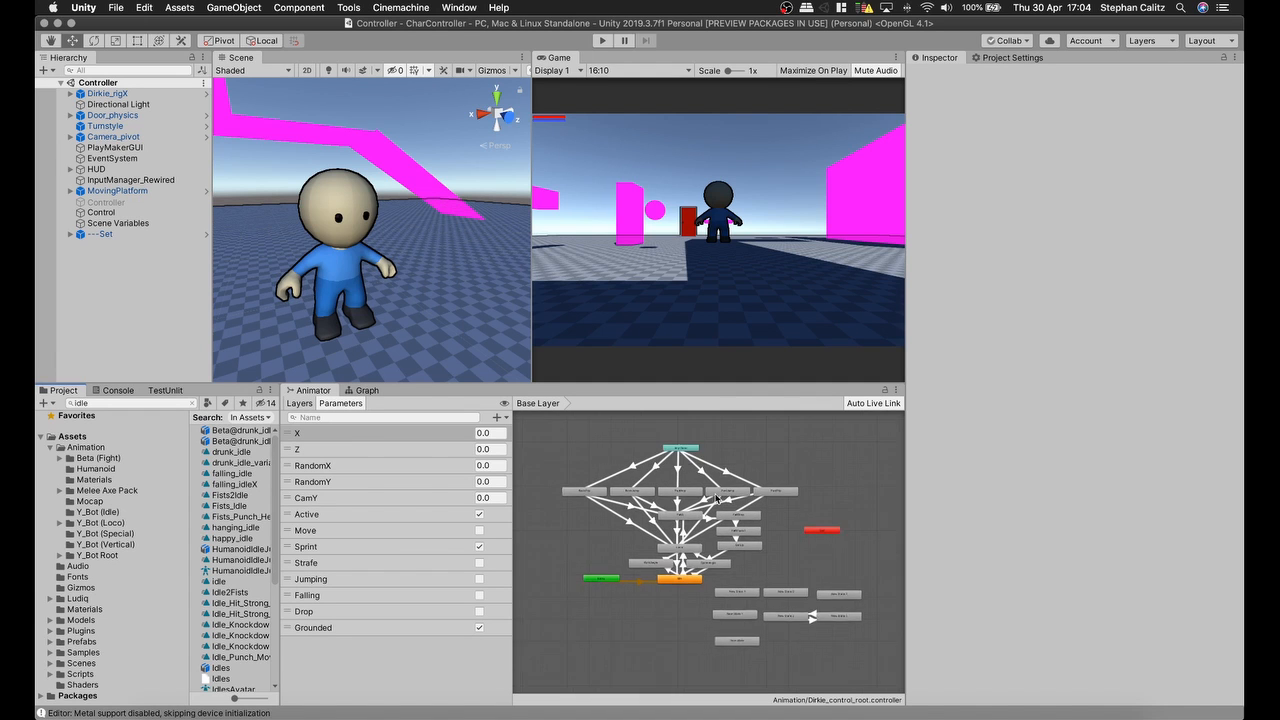
pyautogui.moveTo(691, 521); pyautogui.dragTo(727, 511, button='middle')
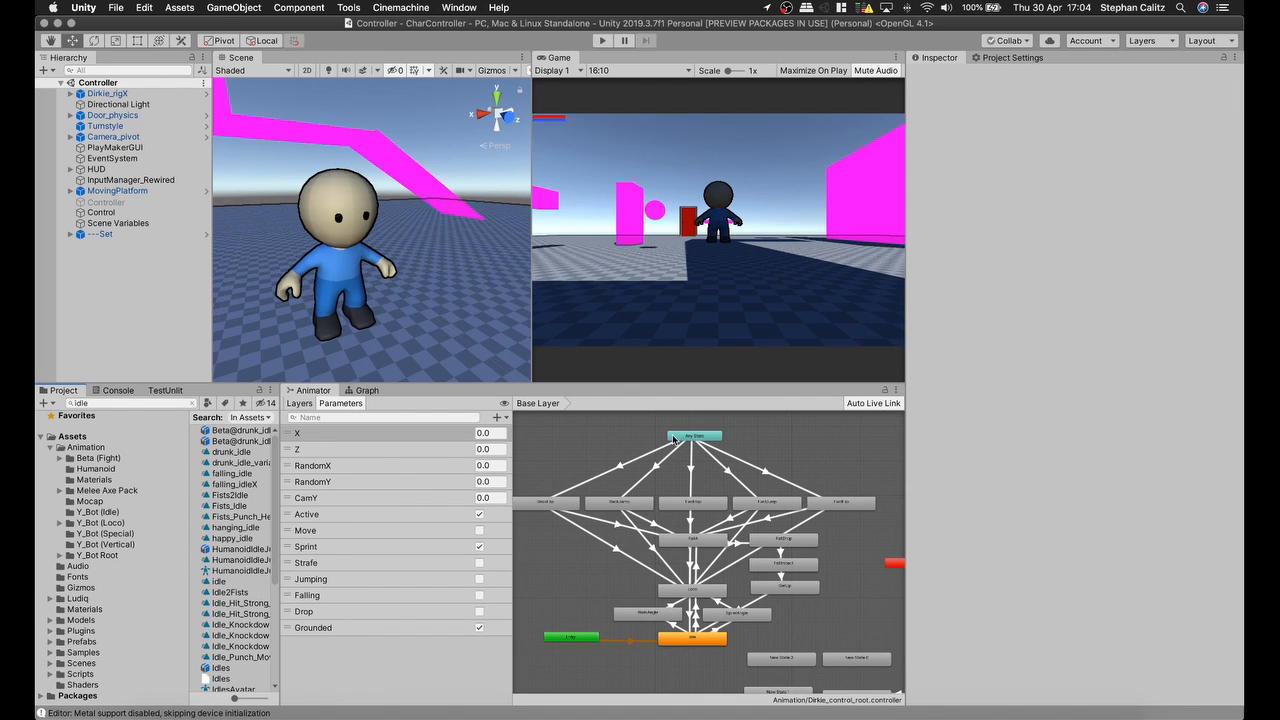
pyautogui.click(648, 455)
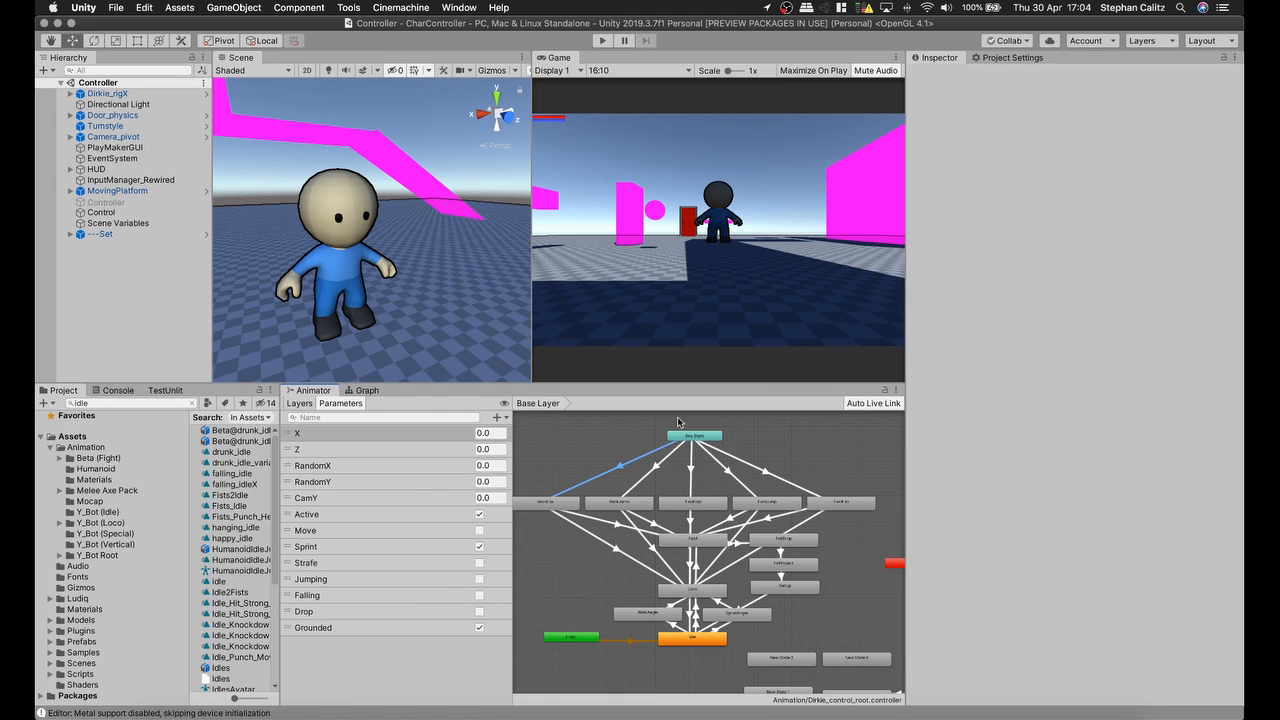
pyautogui.scroll(-1, 1003, 367)
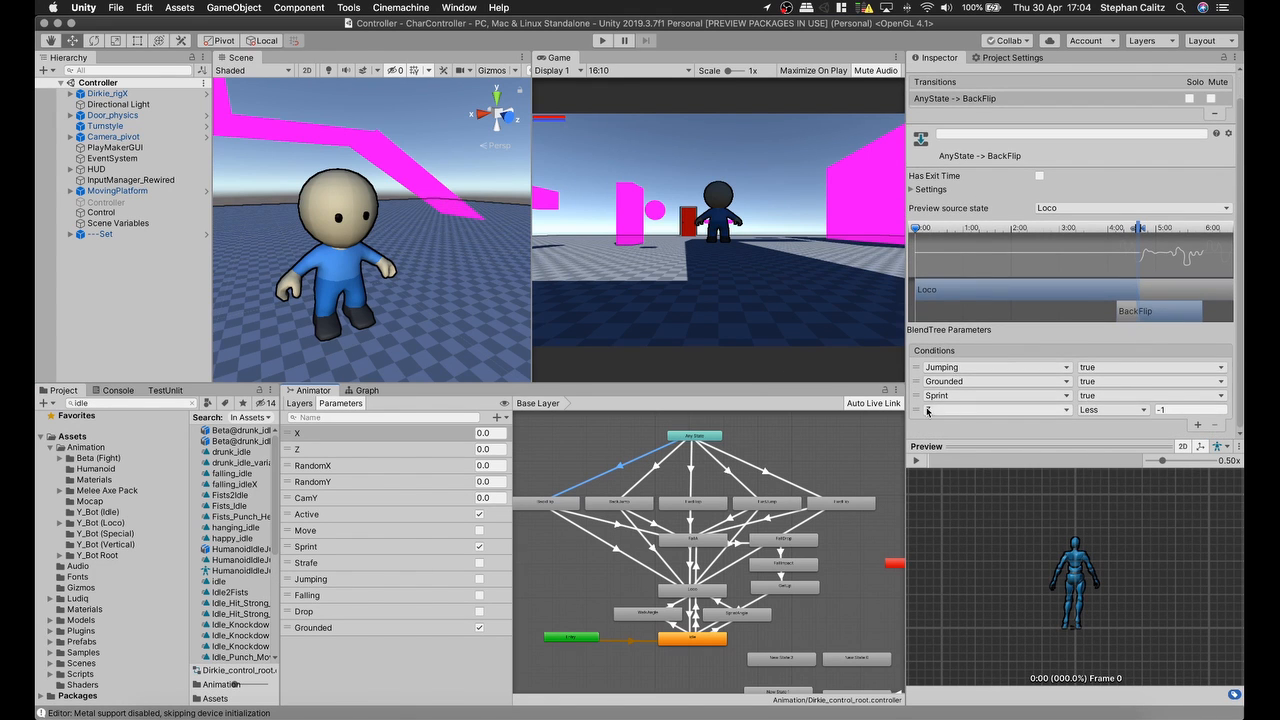
pyautogui.scroll(3, 631, 484)
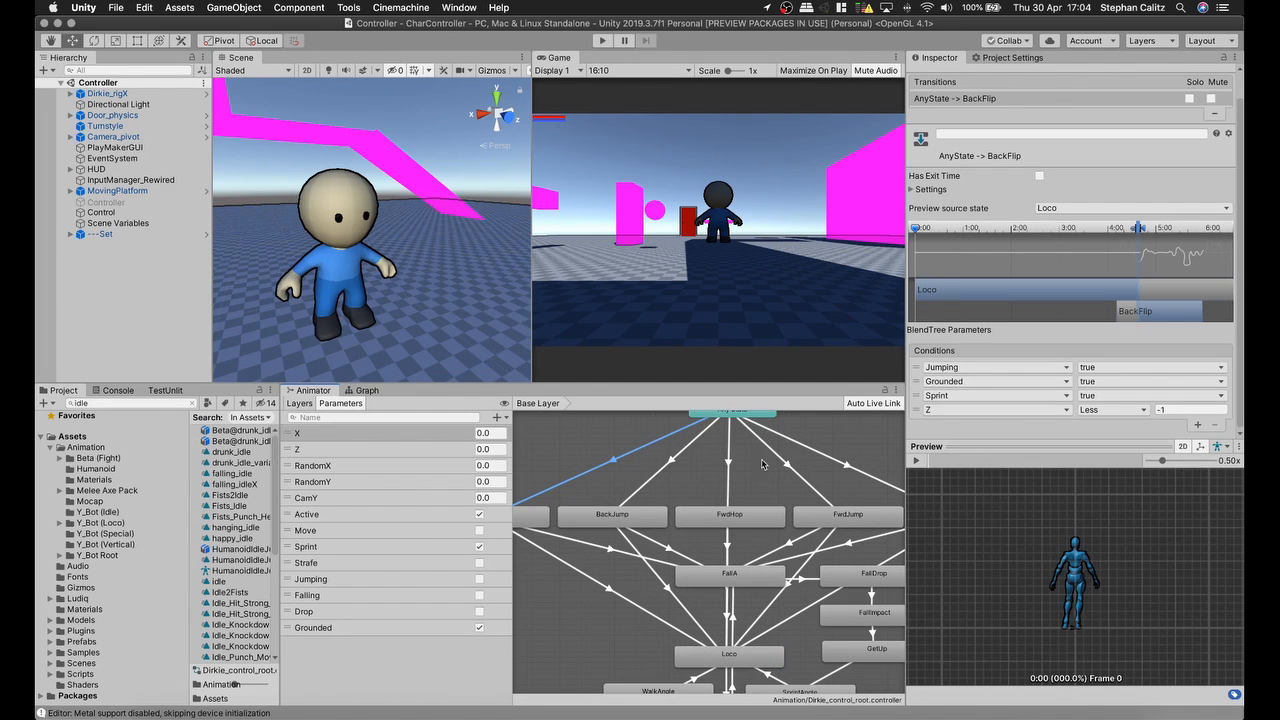
pyautogui.moveTo(670, 468); pyautogui.dragTo(789, 456, button='middle')
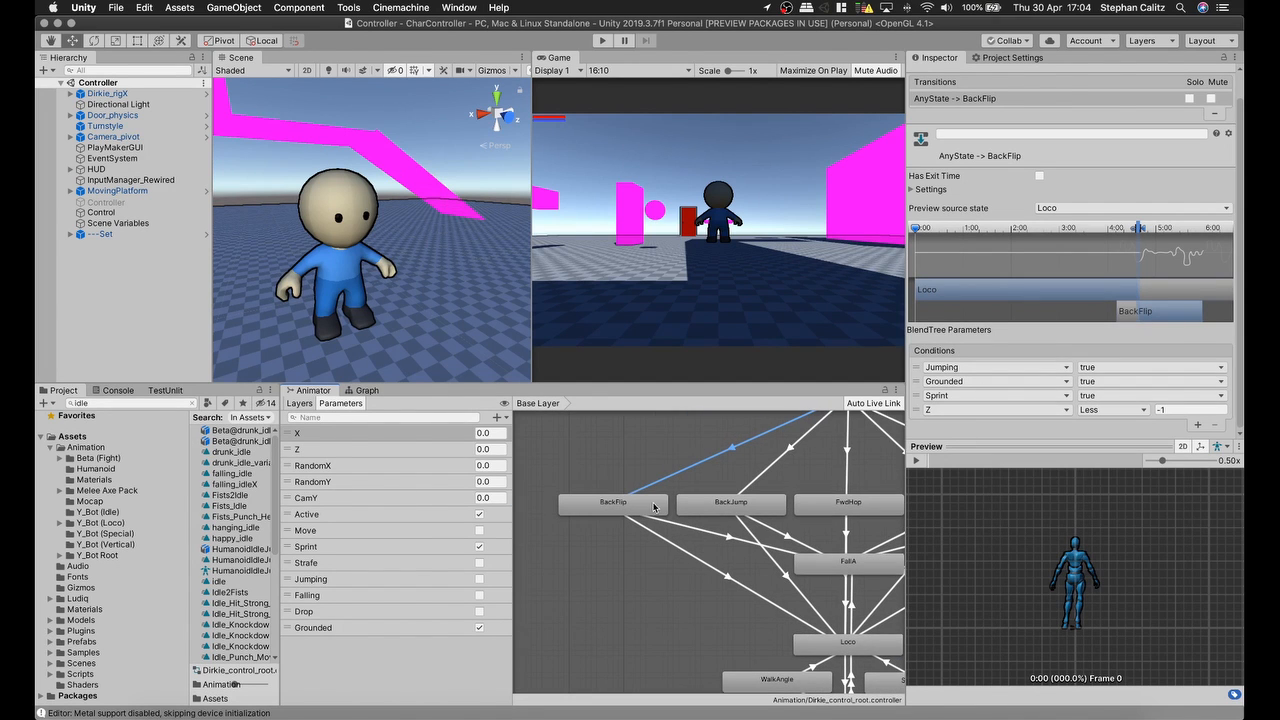
pyautogui.moveTo(785, 512); pyautogui.dragTo(583, 527, button='middle')
pyautogui.moveTo(727, 527); pyautogui.dragTo(758, 506, button='middle')
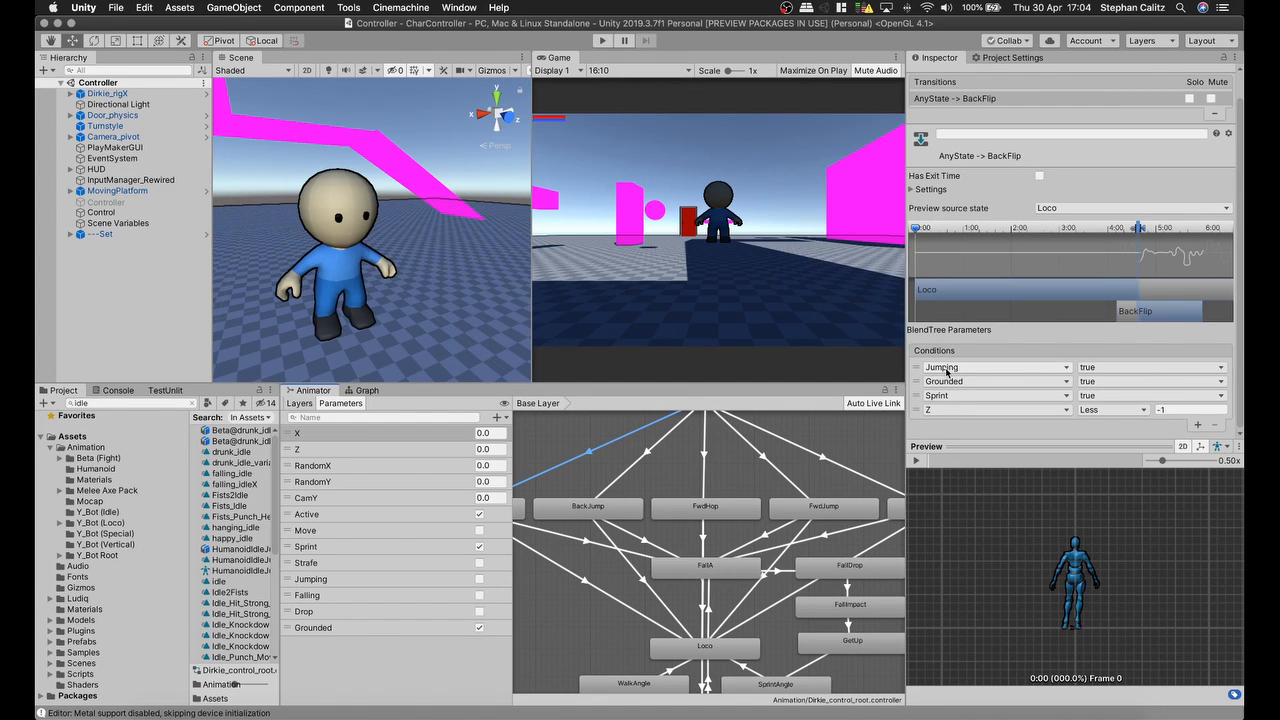
pyautogui.moveTo(690, 451); pyautogui.dragTo(697, 515, button='middle')
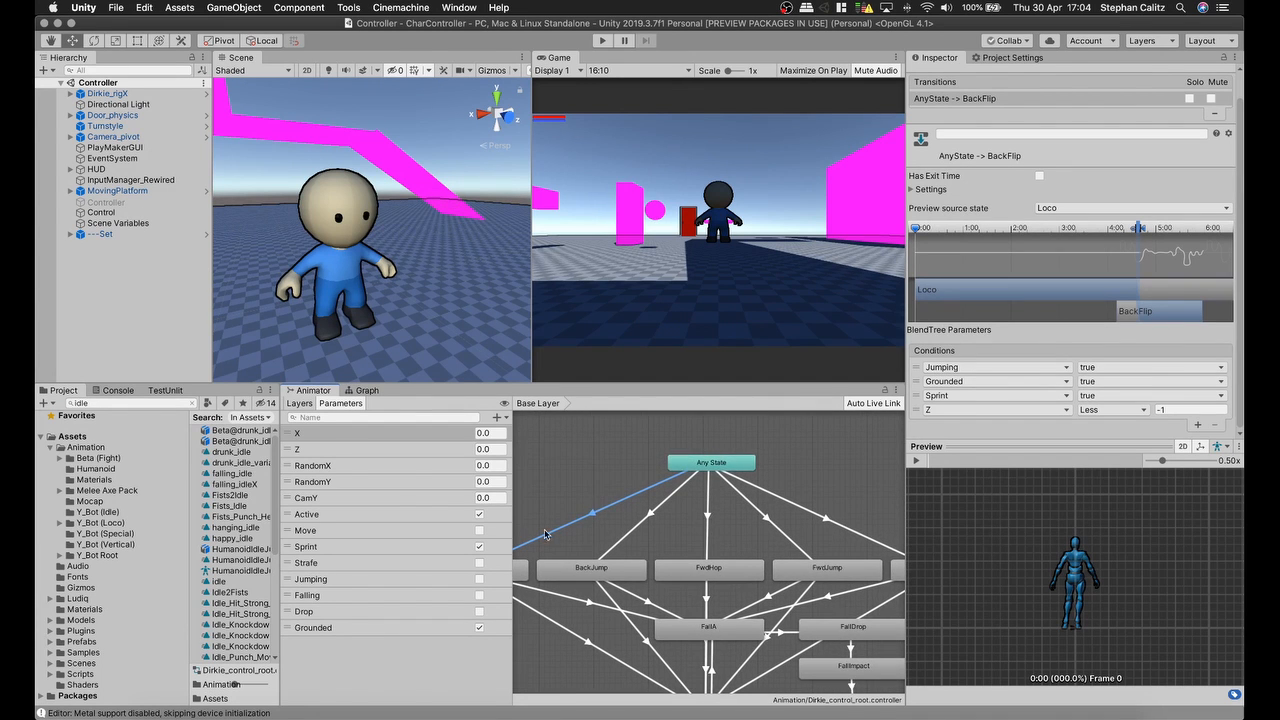
pyautogui.moveTo(510, 558); pyautogui.dragTo(590, 488, button='middle')
# Step: Inspect the transition from BackJump to Loco and its exit time setting
pyautogui.moveTo(685, 570); pyautogui.dragTo(714, 530, button='middle')
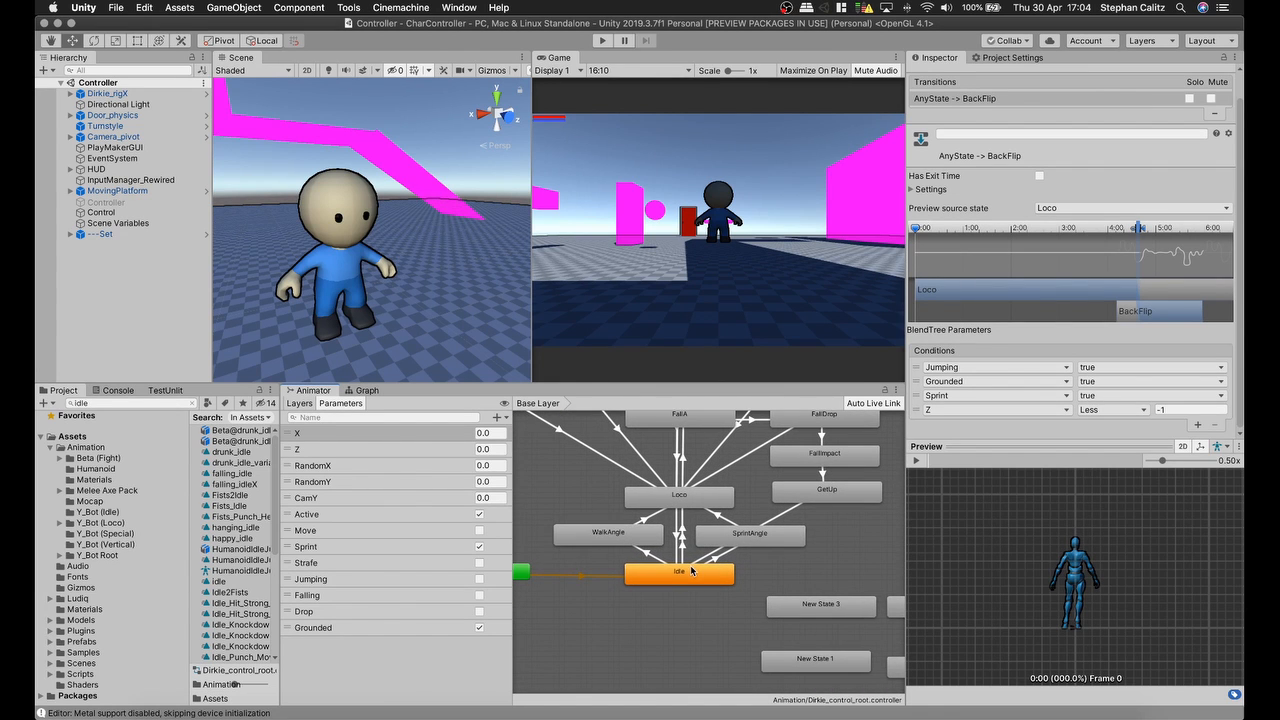
pyautogui.moveTo(722, 485); pyautogui.dragTo(754, 642, button='middle')
pyautogui.moveTo(750, 506); pyautogui.dragTo(808, 505, button='middle')
pyautogui.moveTo(736, 554); pyautogui.dragTo(692, 429, button='middle')
pyautogui.click(651, 569)
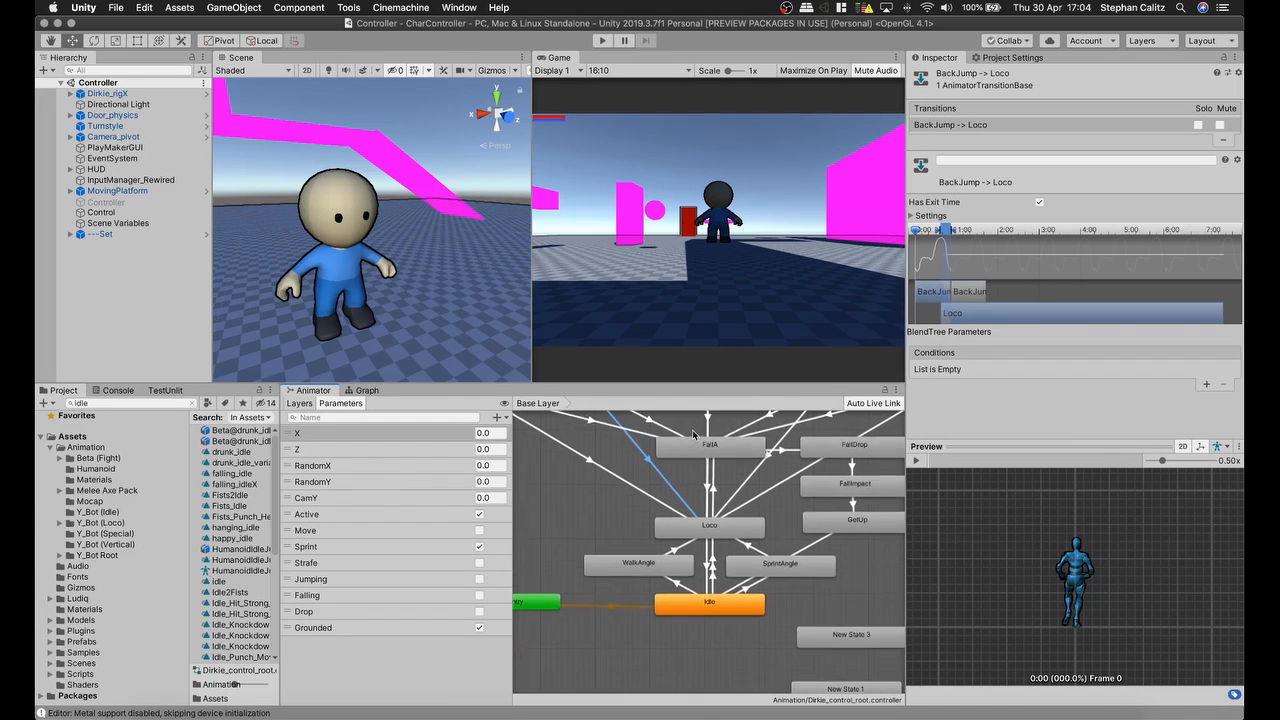
# Step: Inspect the motion and transition settings of the FallA, Loco and Idle states
pyautogui.moveTo(712, 539); pyautogui.dragTo(688, 550, button='middle')
pyautogui.moveTo(763, 574); pyautogui.dragTo(661, 580, button='middle')
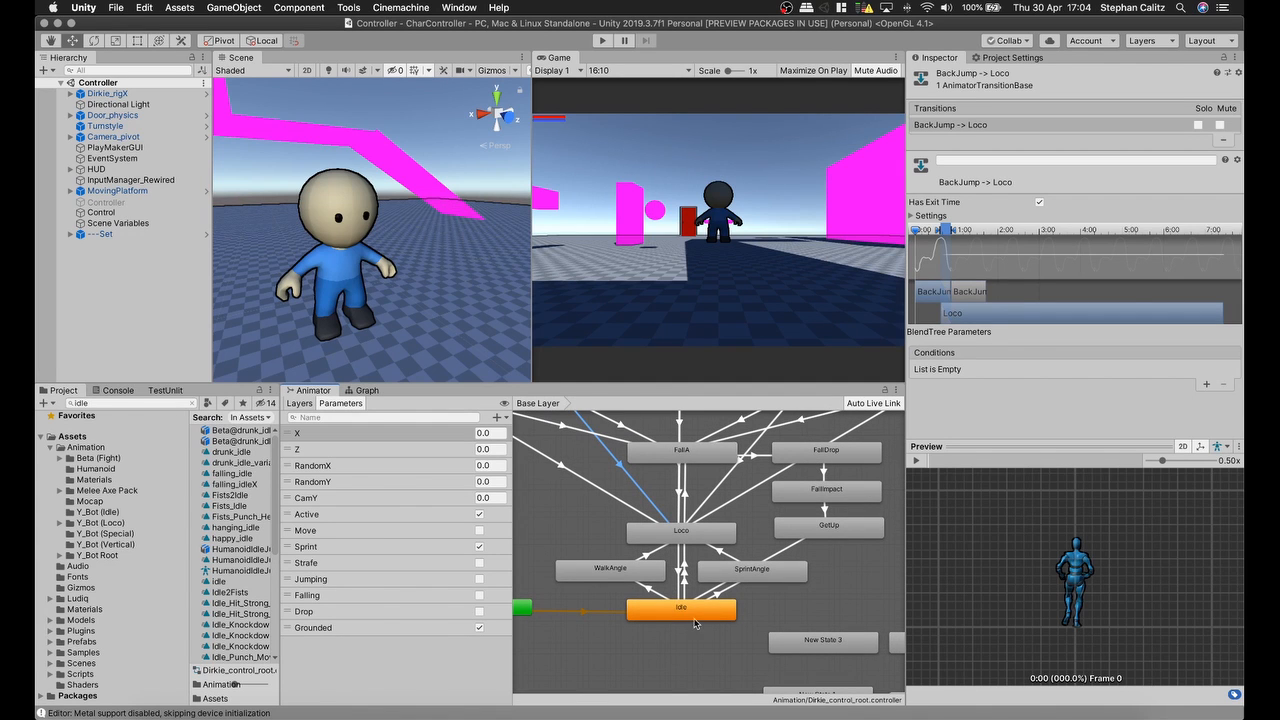
pyautogui.click(704, 457)
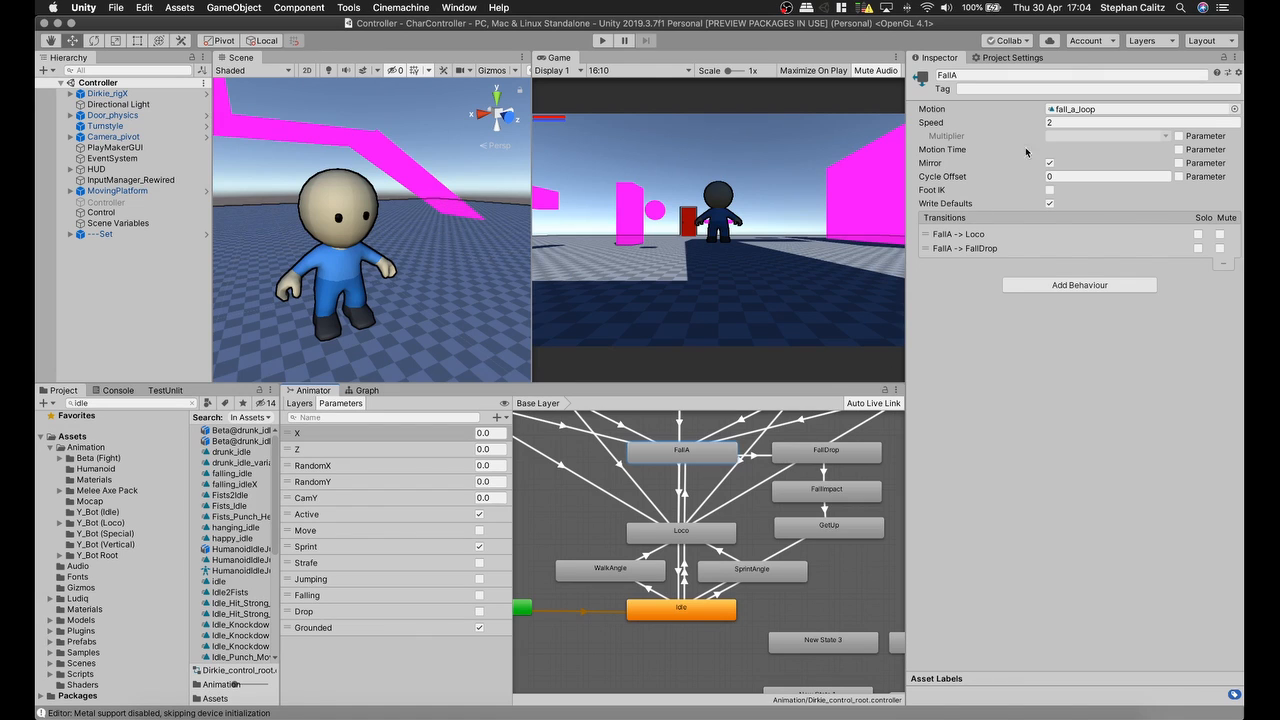
pyautogui.click(680, 538)
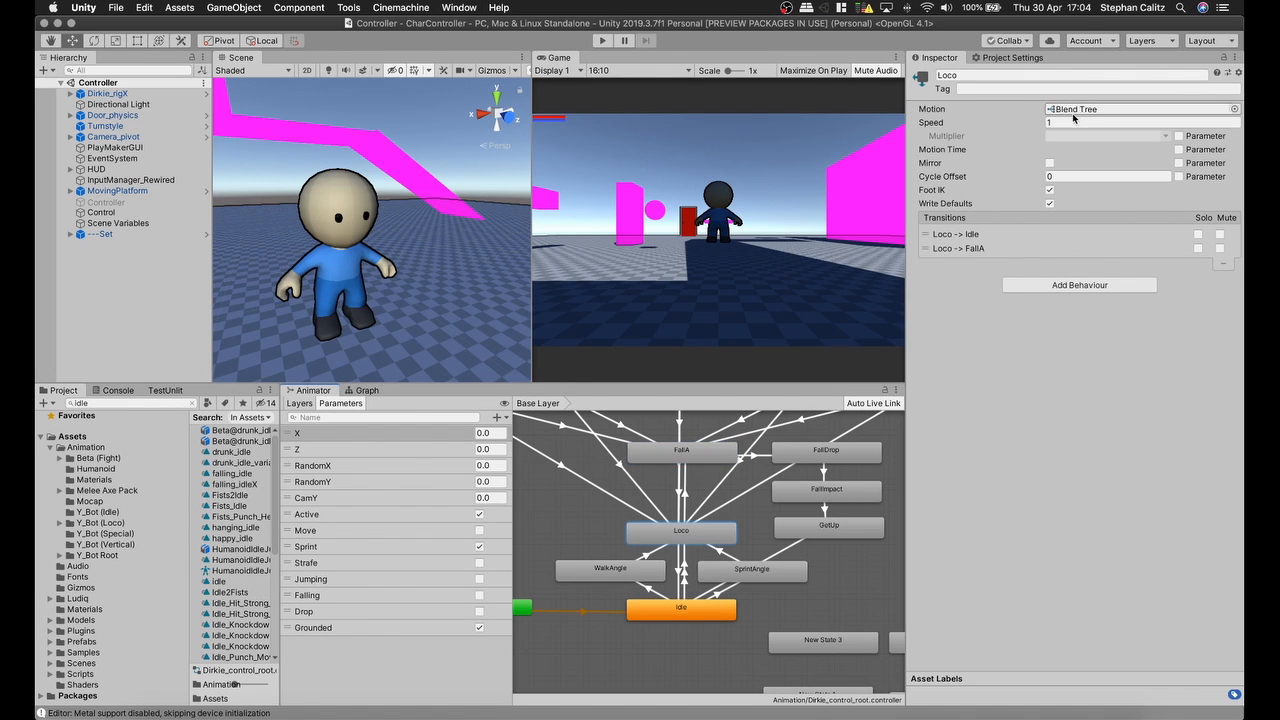
pyautogui.click(710, 605)
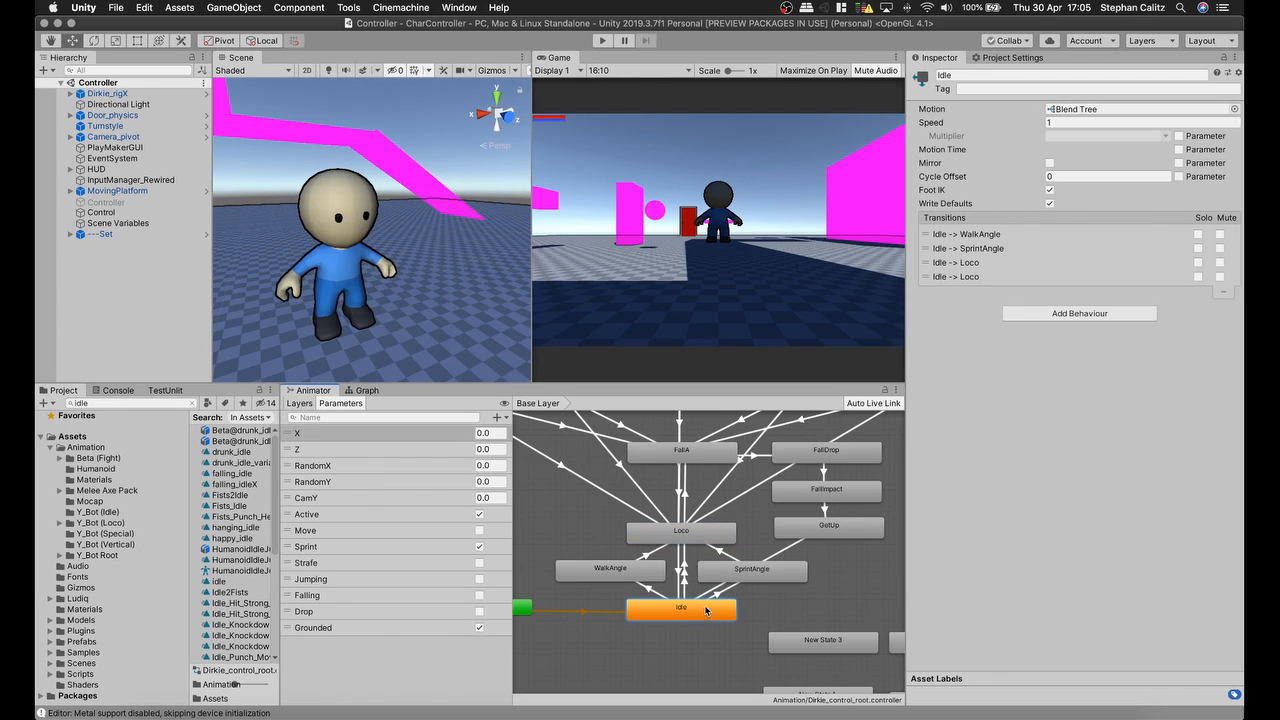
# Step: Open the Idle state's blend tree and play its preview while moving the blend point around the RandomX/RandomY space
pyautogui.doubleClick(675, 620)
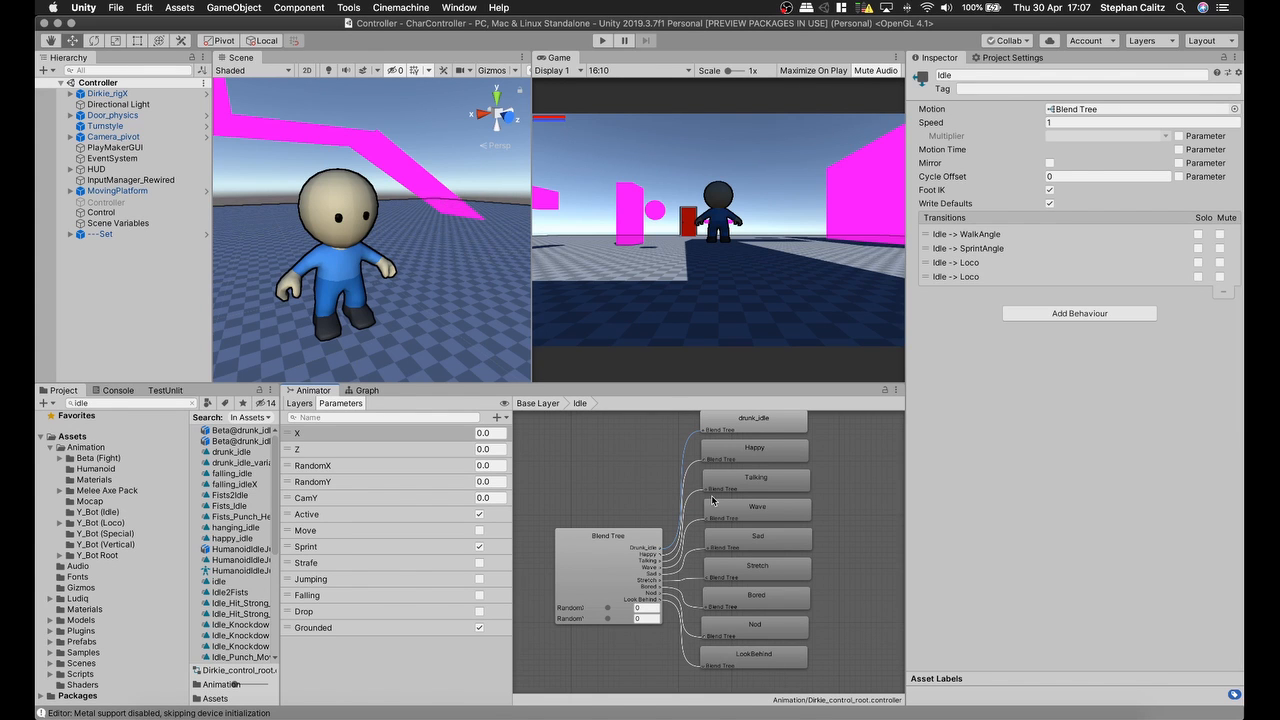
pyautogui.click(614, 553)
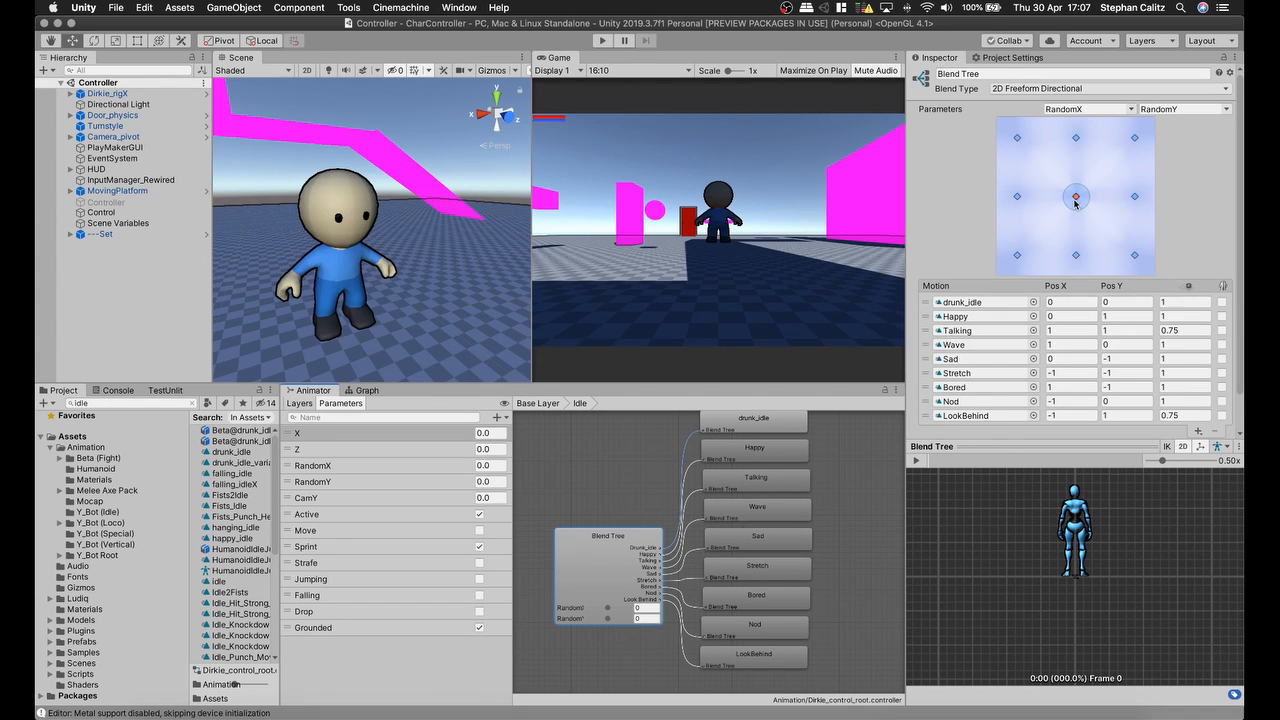
pyautogui.click(916, 460)
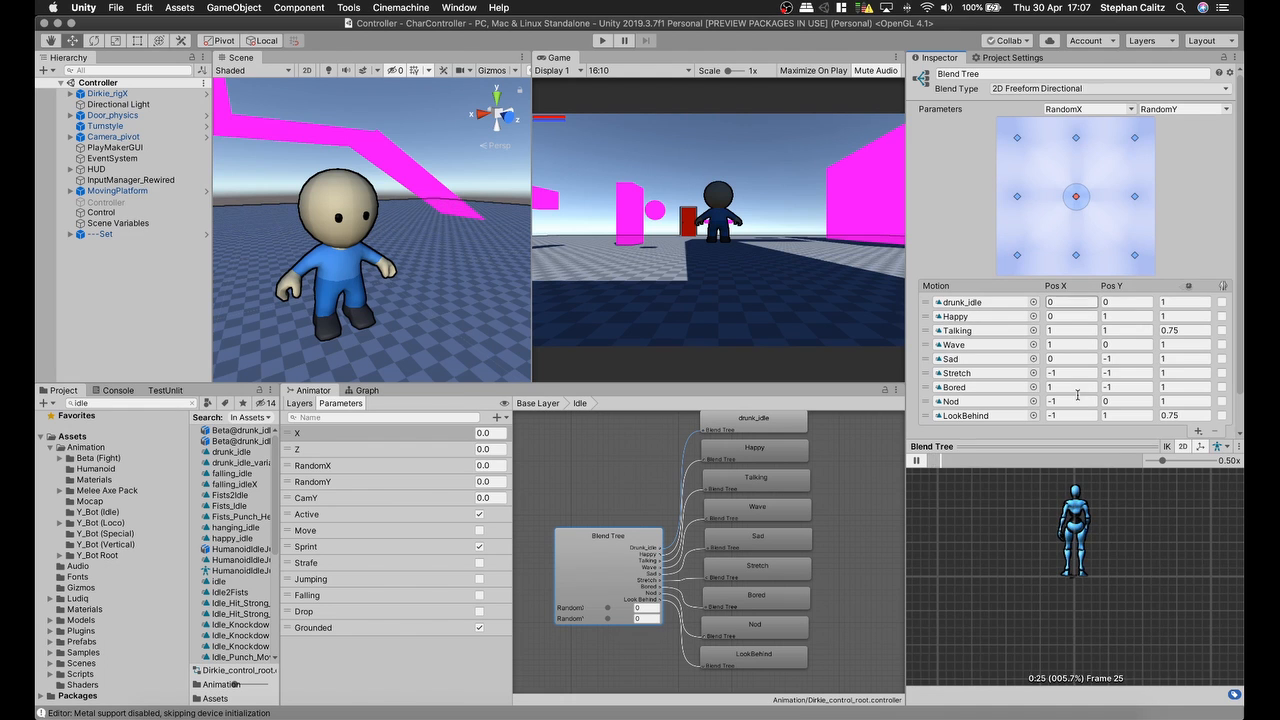
pyautogui.moveTo(1040, 515); pyautogui.dragTo(1158, 566)
pyautogui.scroll(-3, 1123, 531)
pyautogui.moveTo(1123, 545); pyautogui.dragTo(1123, 606, button='middle')
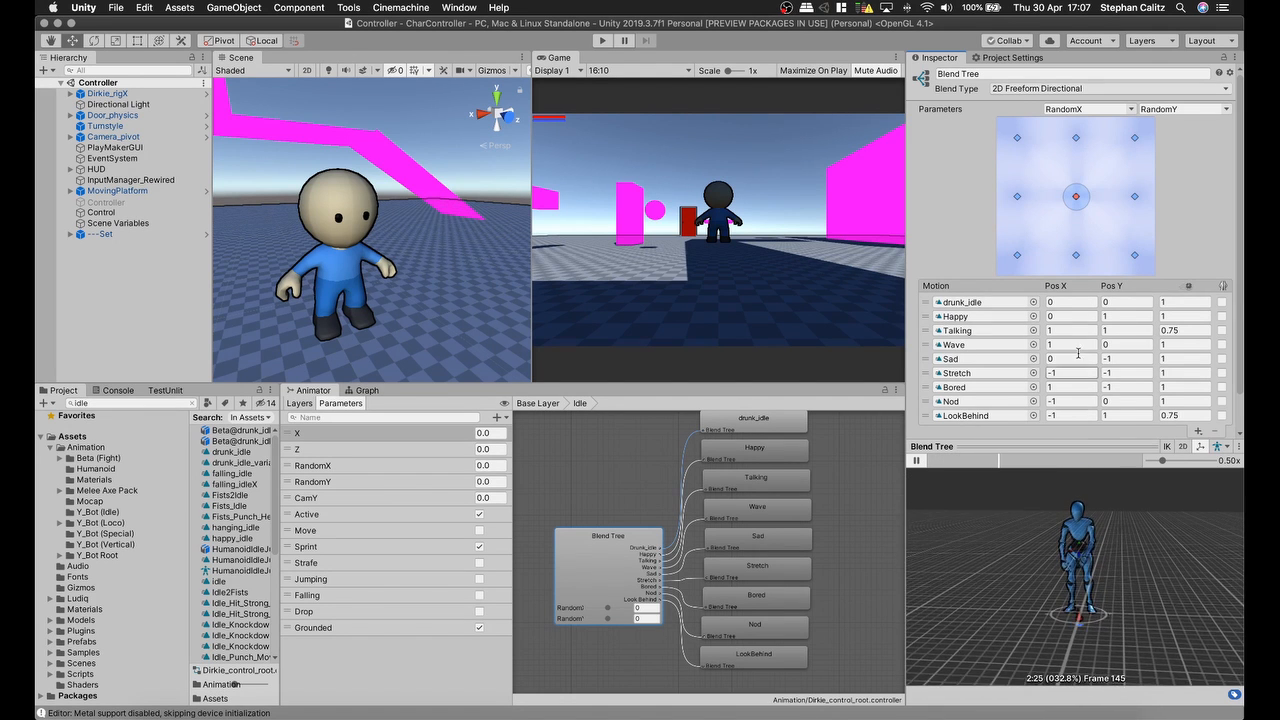
pyautogui.moveTo(1073, 195)
pyautogui.mouseDown()
pyautogui.moveTo(1045, 155)
pyautogui.moveTo(1152, 160)
pyautogui.moveTo(1140, 141)
pyautogui.moveTo(1077, 196)
pyautogui.moveTo(1013, 137)
pyautogui.moveTo(1060, 145)
pyautogui.moveTo(1076, 198)
pyautogui.mouseUp()
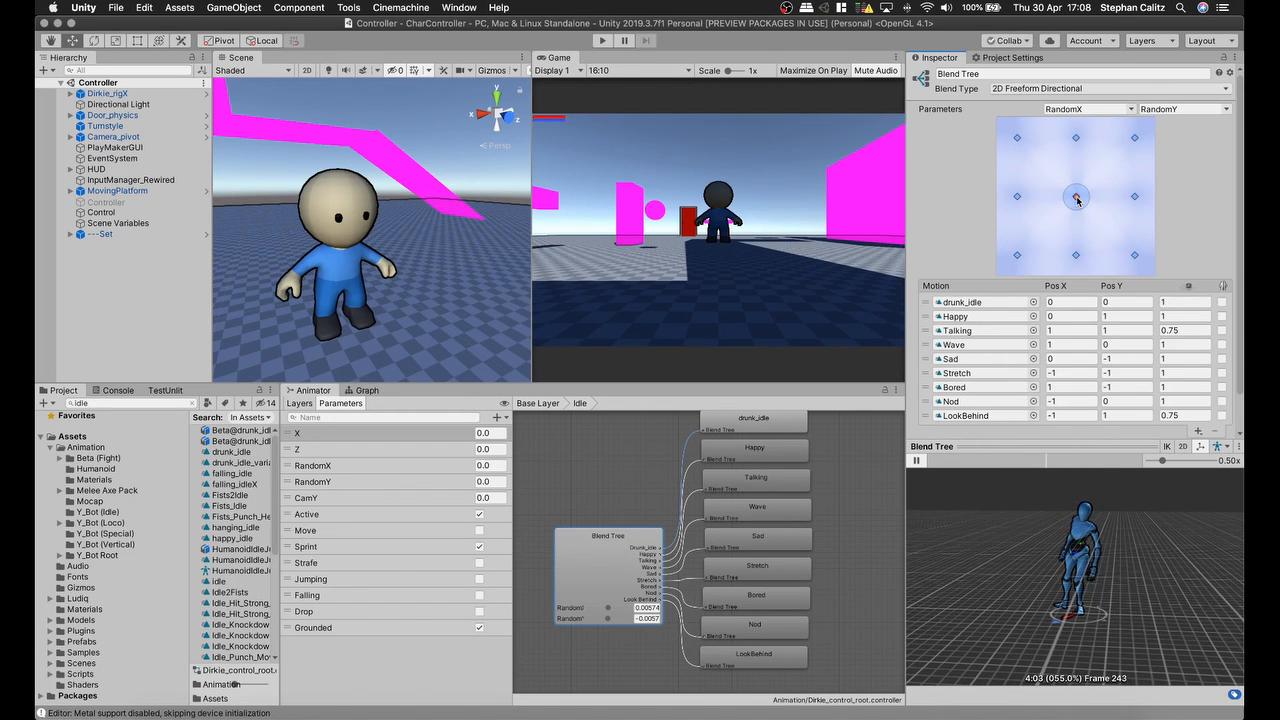
pyautogui.moveTo(1077, 199)
pyautogui.mouseDown()
pyautogui.moveTo(1075, 137)
pyautogui.moveTo(1078, 200)
pyautogui.moveTo(1136, 198)
pyautogui.moveTo(1076, 196)
pyautogui.mouseUp()
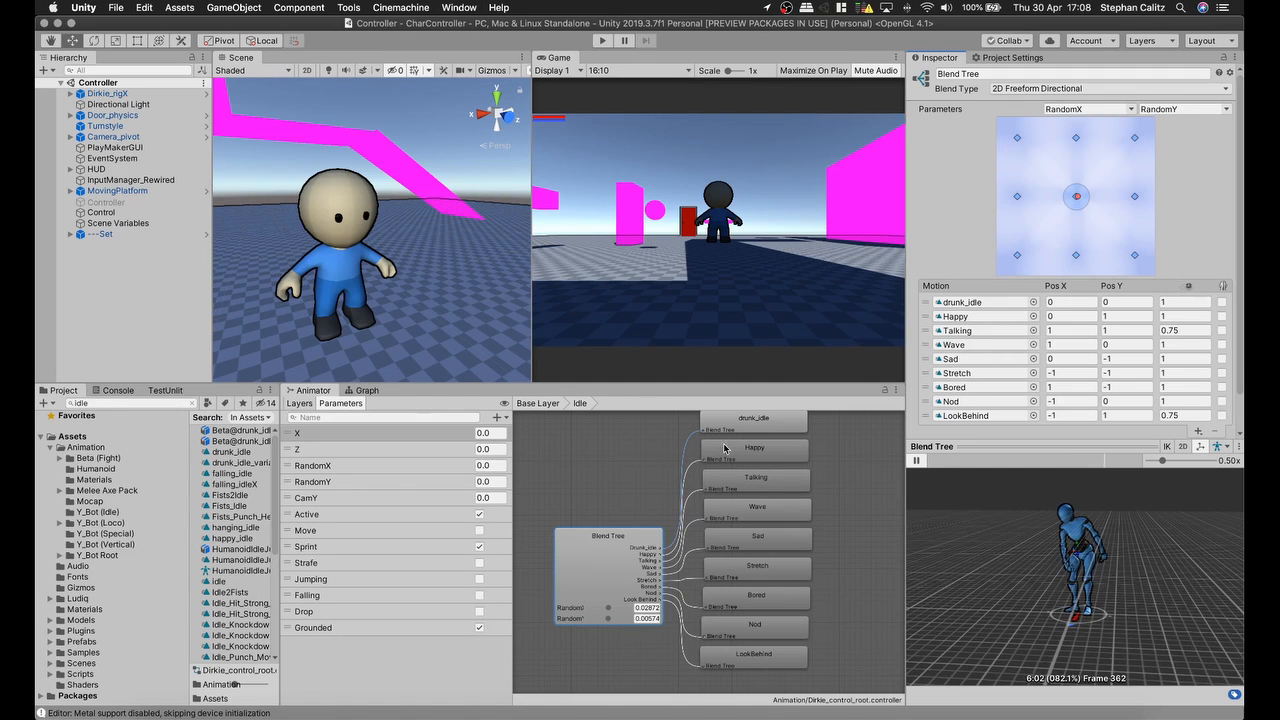
# Step: Return to the base layer and create an empty state in the free area below the existing states
pyautogui.click(540, 403)
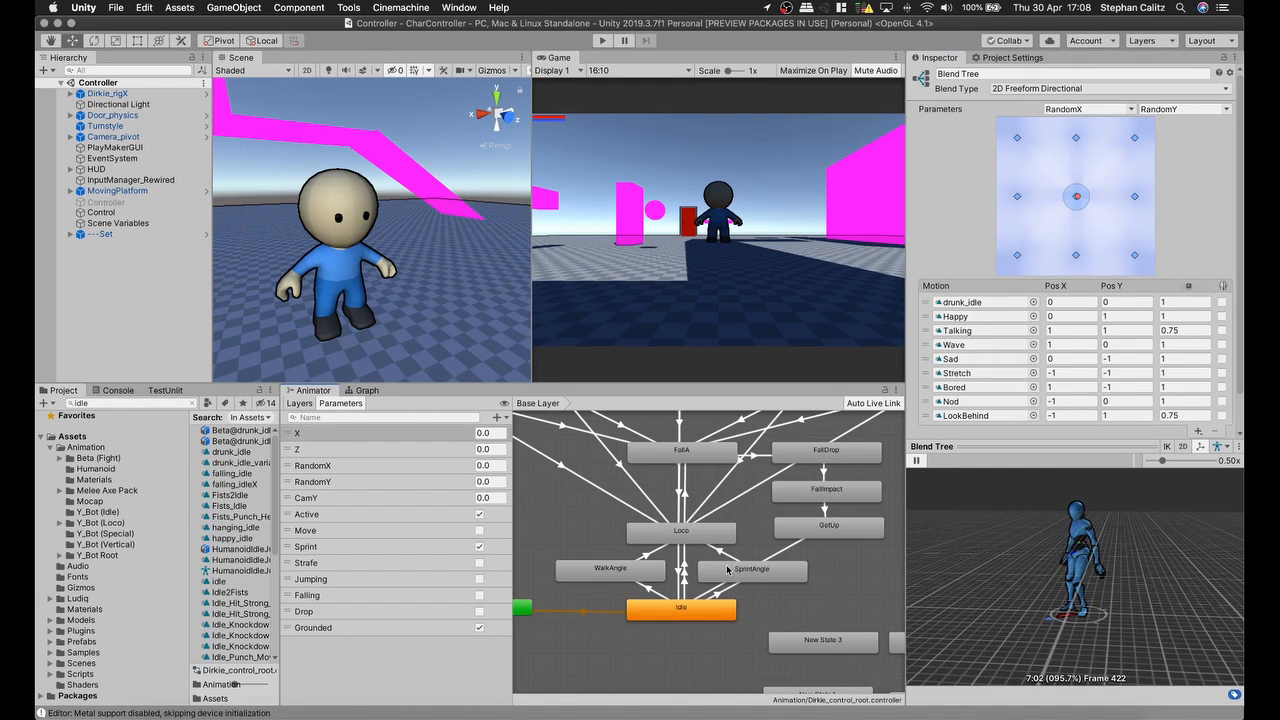
pyautogui.moveTo(721, 584); pyautogui.dragTo(604, 518, button='middle')
pyautogui.rightClick(728, 636)
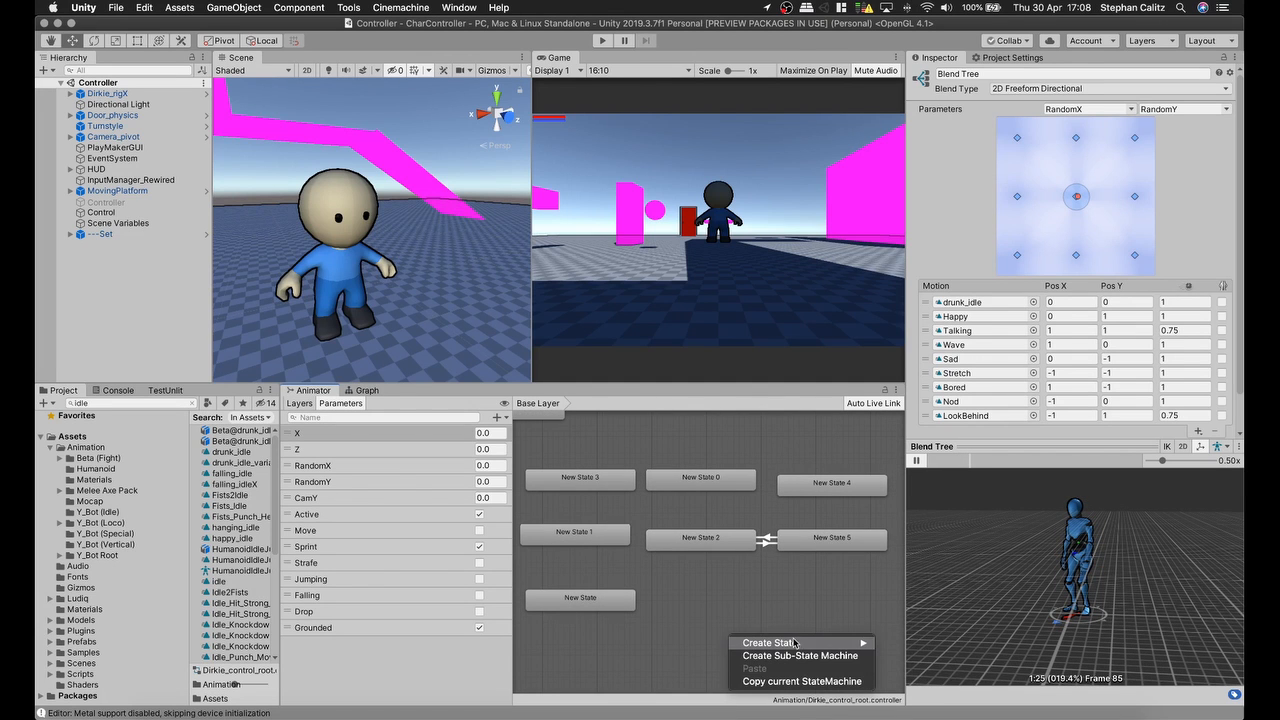
pyautogui.moveTo(800, 643)
pyautogui.click(929, 643)
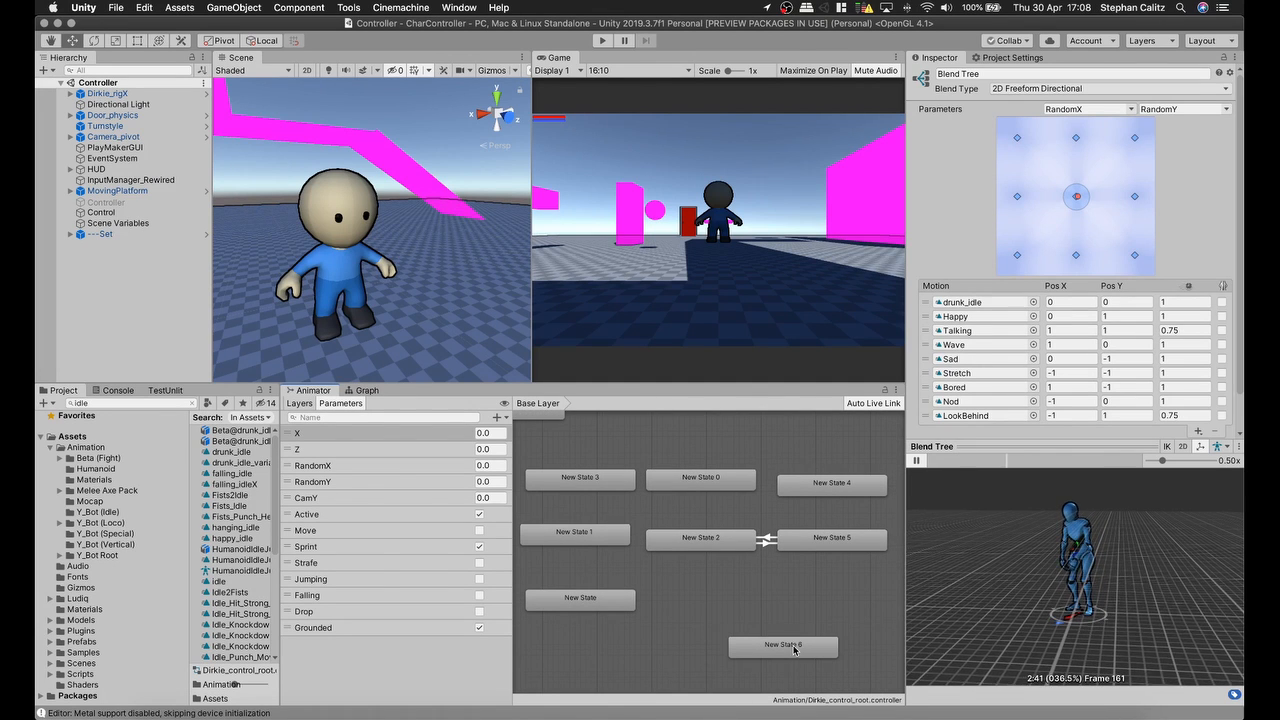
# Step: Create a state from a new blend tree just above the new empty state and select it
pyautogui.rightClick(712, 591)
pyautogui.moveTo(805, 596)
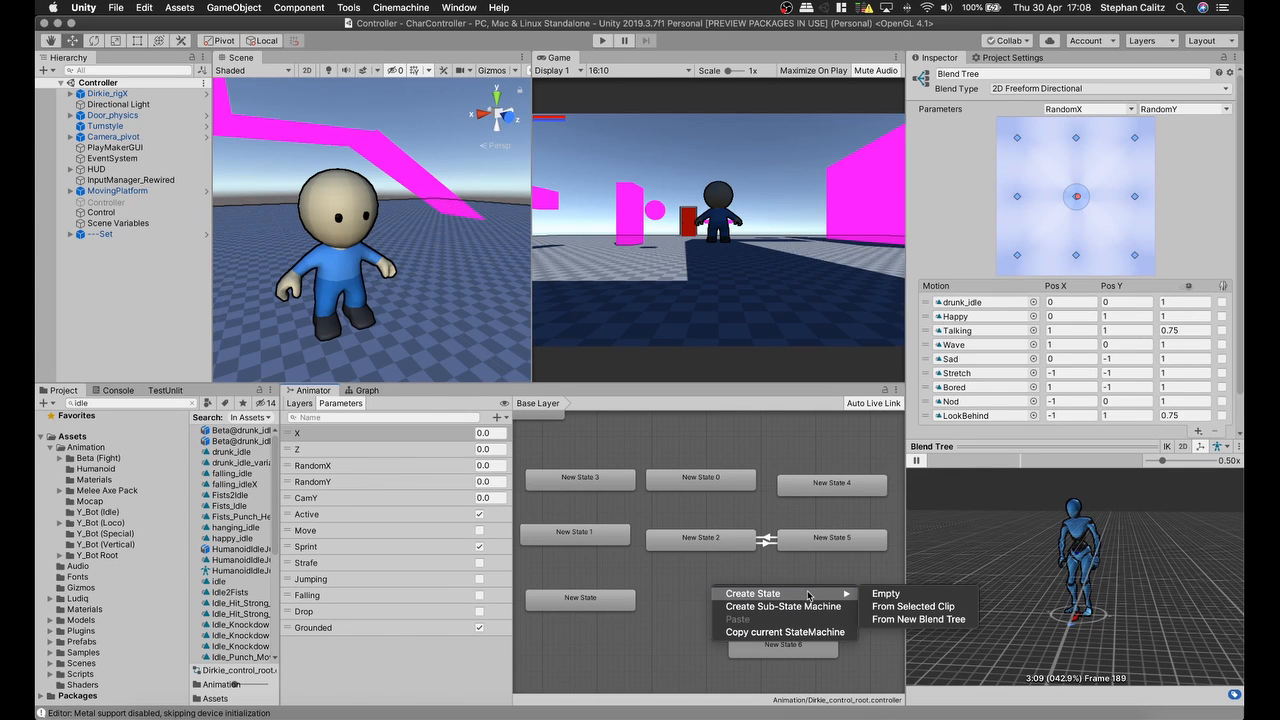
pyautogui.click(918, 619)
pyautogui.click(778, 600)
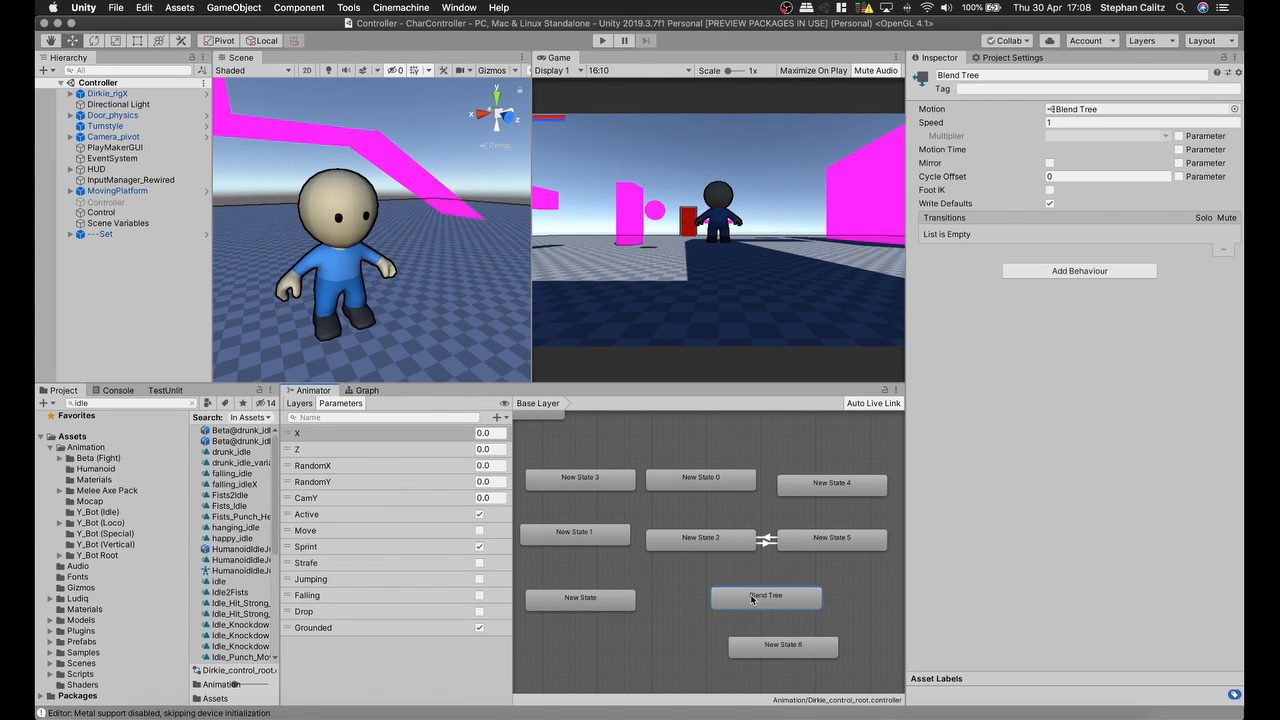
# Step: Open the new 1D blend tree and add three motion fields to it
pyautogui.doubleClick(756, 595)
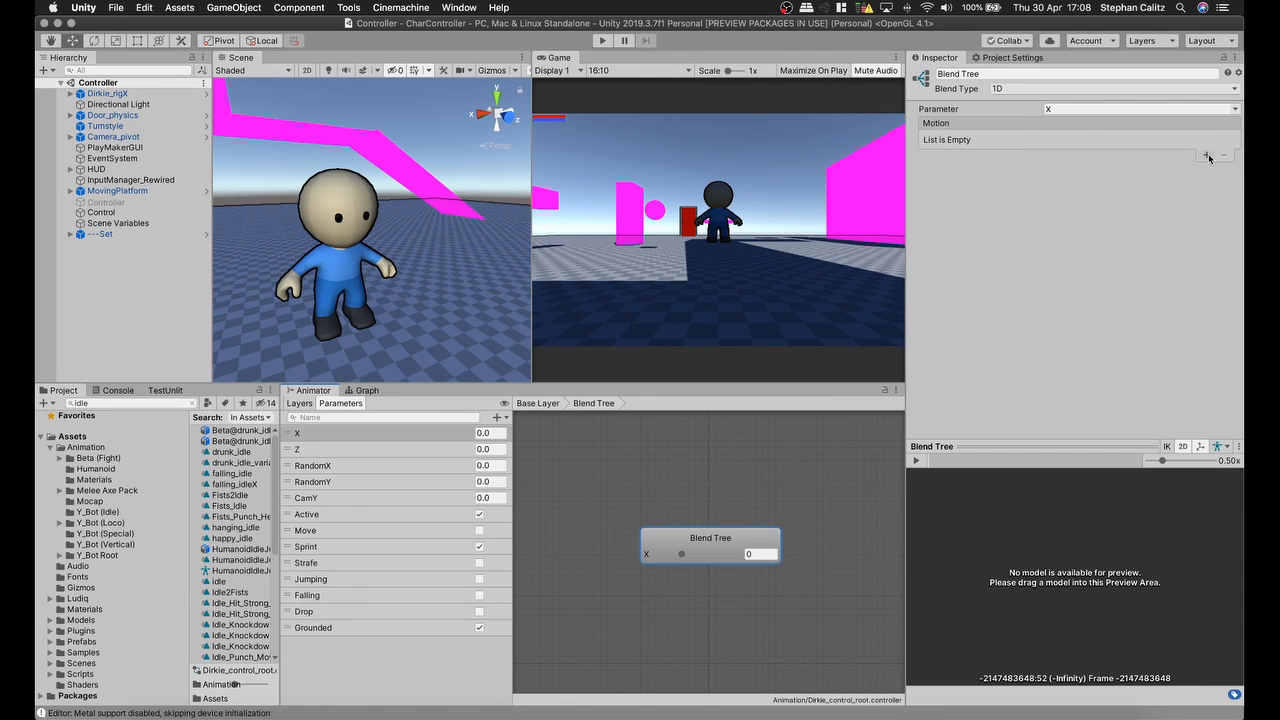
pyautogui.click(1207, 155)
pyautogui.click(1196, 168)
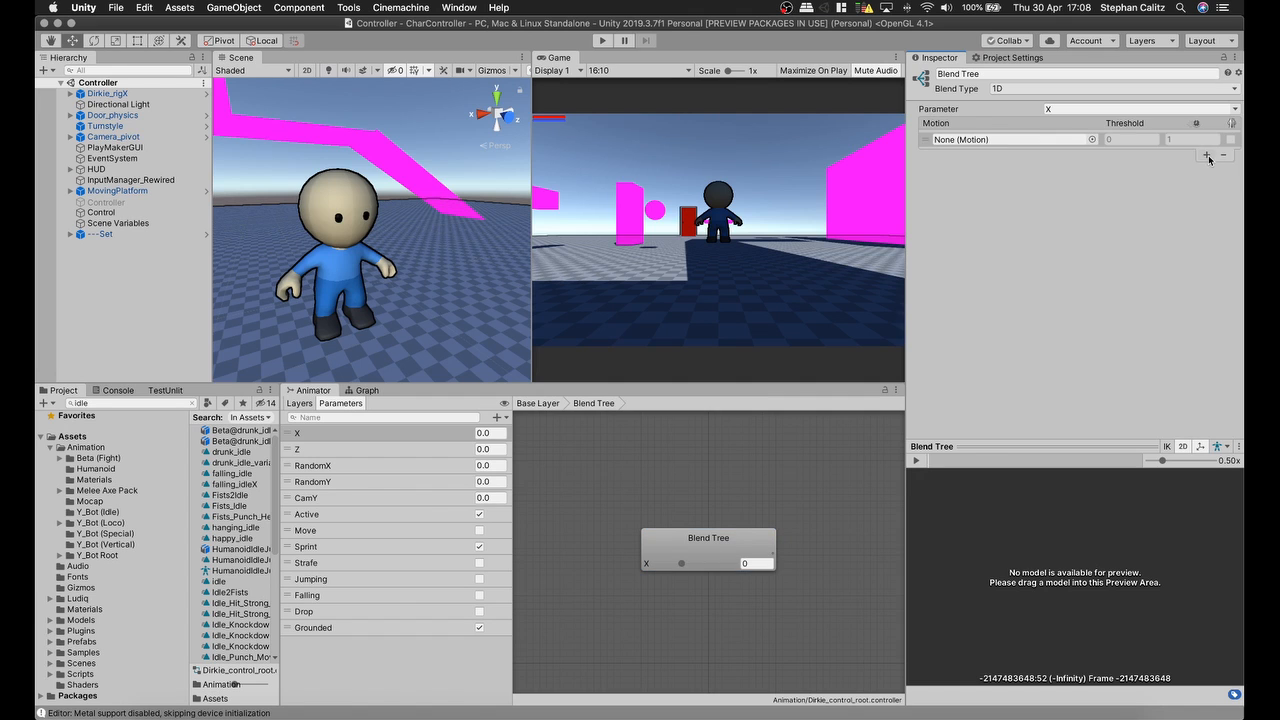
pyautogui.click(1207, 155)
pyautogui.click(1202, 168)
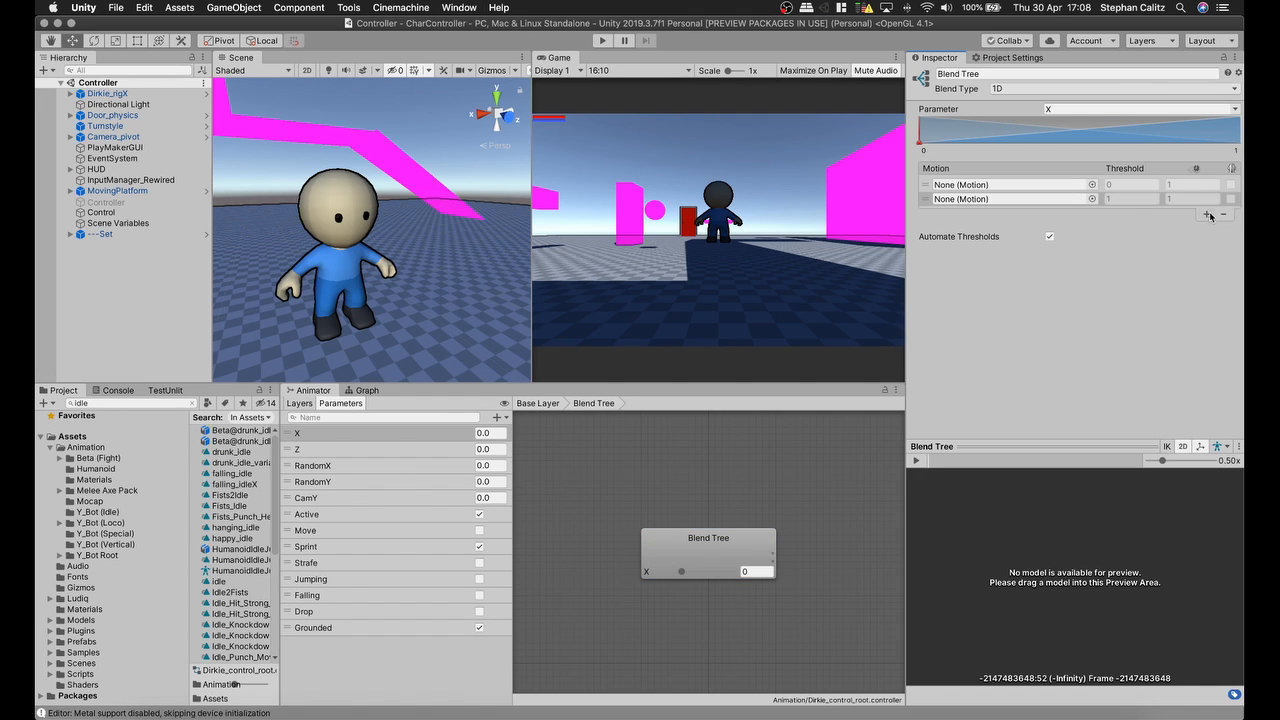
pyautogui.click(1208, 215)
pyautogui.click(1198, 226)
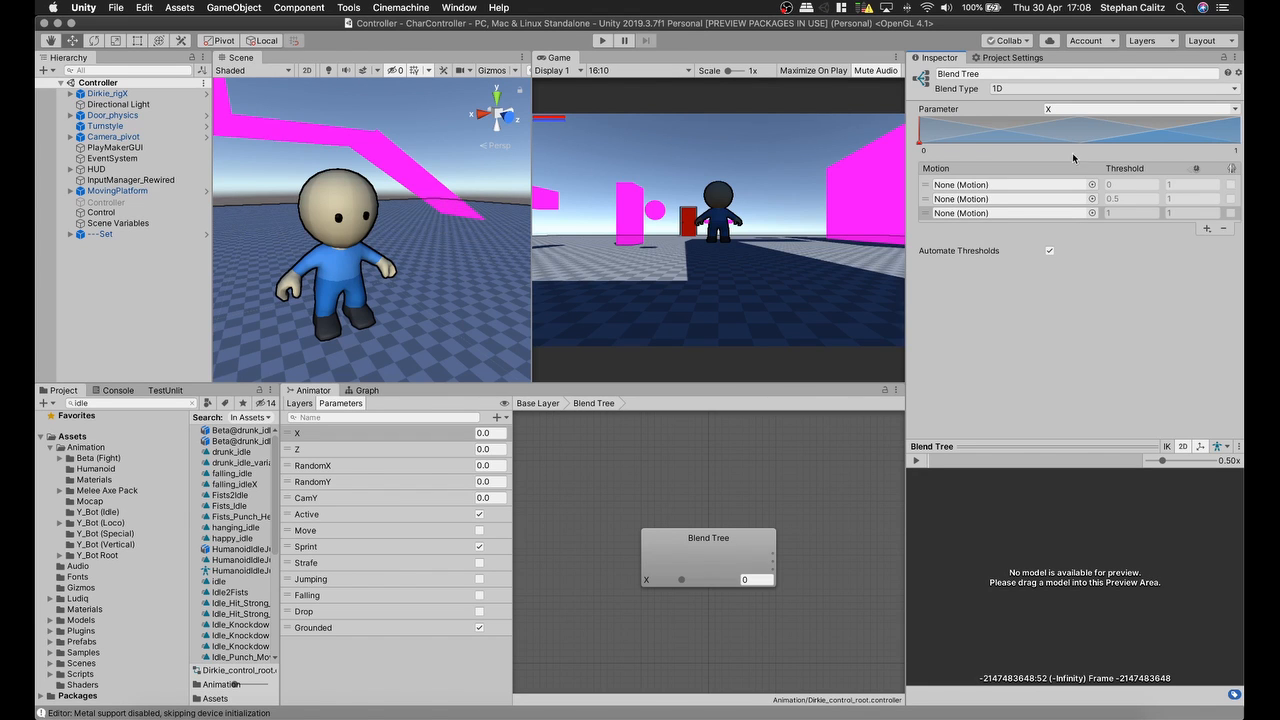
# Step: Move the X blend value through the new blend tree's range and return to the base layer overview
pyautogui.moveTo(922, 147)
pyautogui.mouseDown()
pyautogui.moveTo(1228, 136)
pyautogui.moveTo(959, 140)
pyautogui.moveTo(1050, 140)
pyautogui.moveTo(1038, 152)
pyautogui.moveTo(1083, 150)
pyautogui.moveTo(925, 140)
pyautogui.moveTo(1204, 140)
pyautogui.moveTo(1064, 140)
pyautogui.moveTo(1081, 155)
pyautogui.mouseUp()
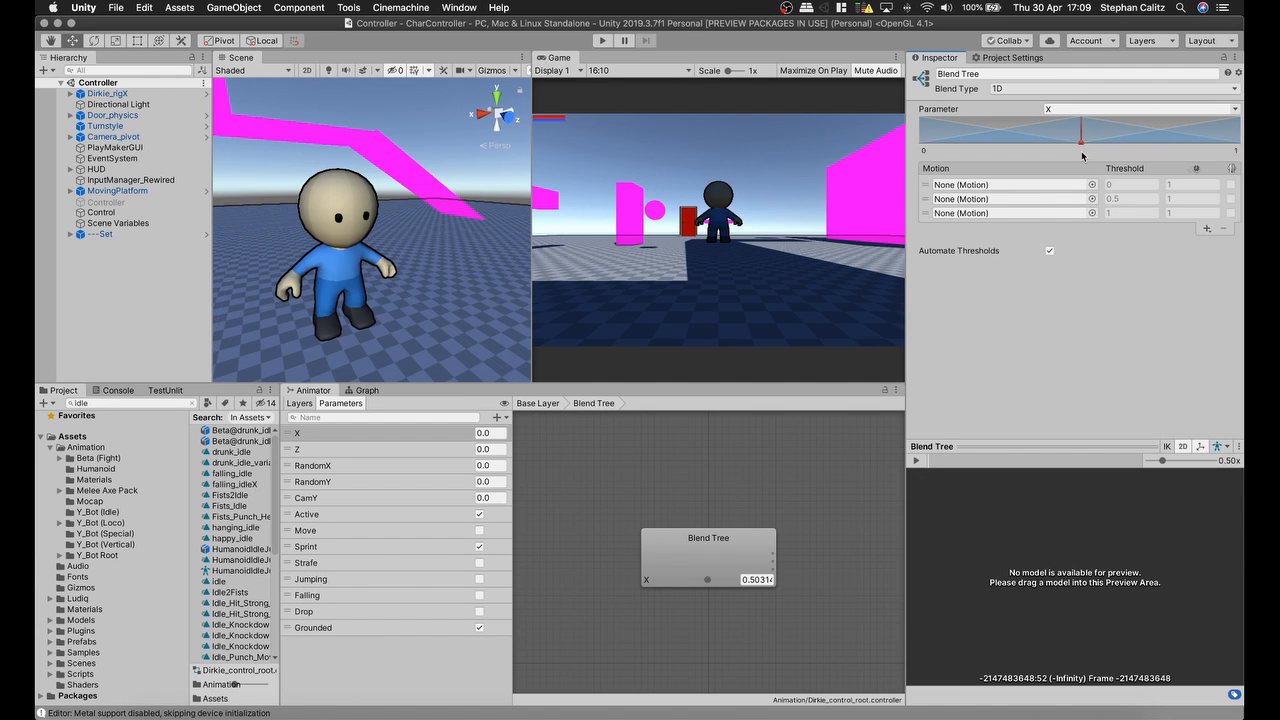
pyautogui.moveTo(1082, 152)
pyautogui.mouseDown()
pyautogui.moveTo(927, 140)
pyautogui.moveTo(1242, 142)
pyautogui.moveTo(1154, 140)
pyautogui.mouseUp()
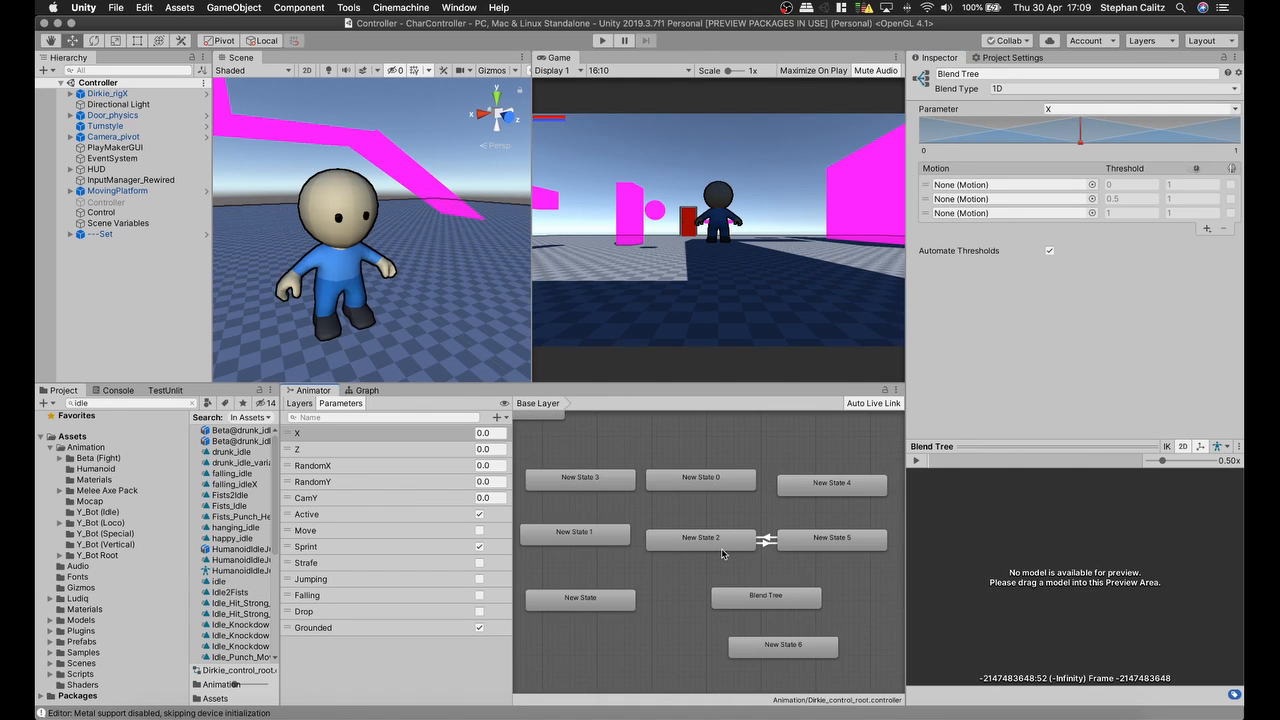
pyautogui.moveTo(722, 554); pyautogui.dragTo(780, 544, button='middle')
pyautogui.scroll(-5, 716, 522)
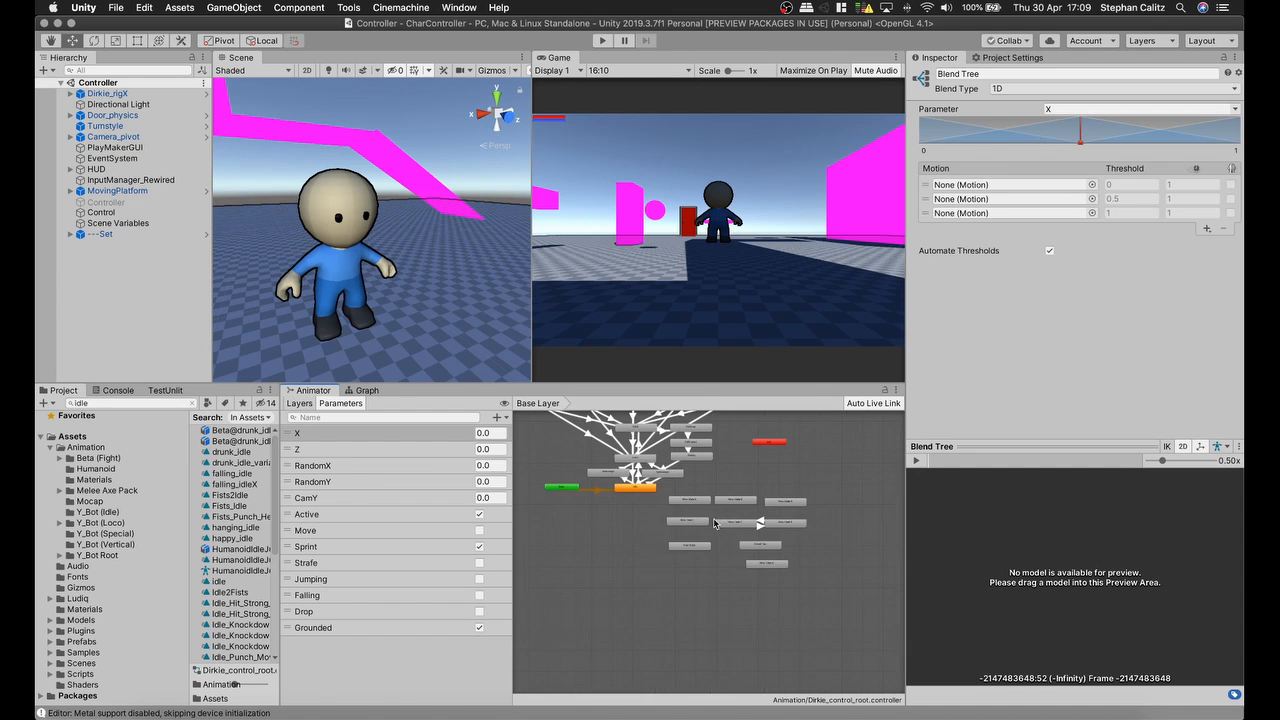
# Step: Open the Loco state's blend tree, select its root node and frame the preview character from behind
pyautogui.scroll(8, 691, 513)
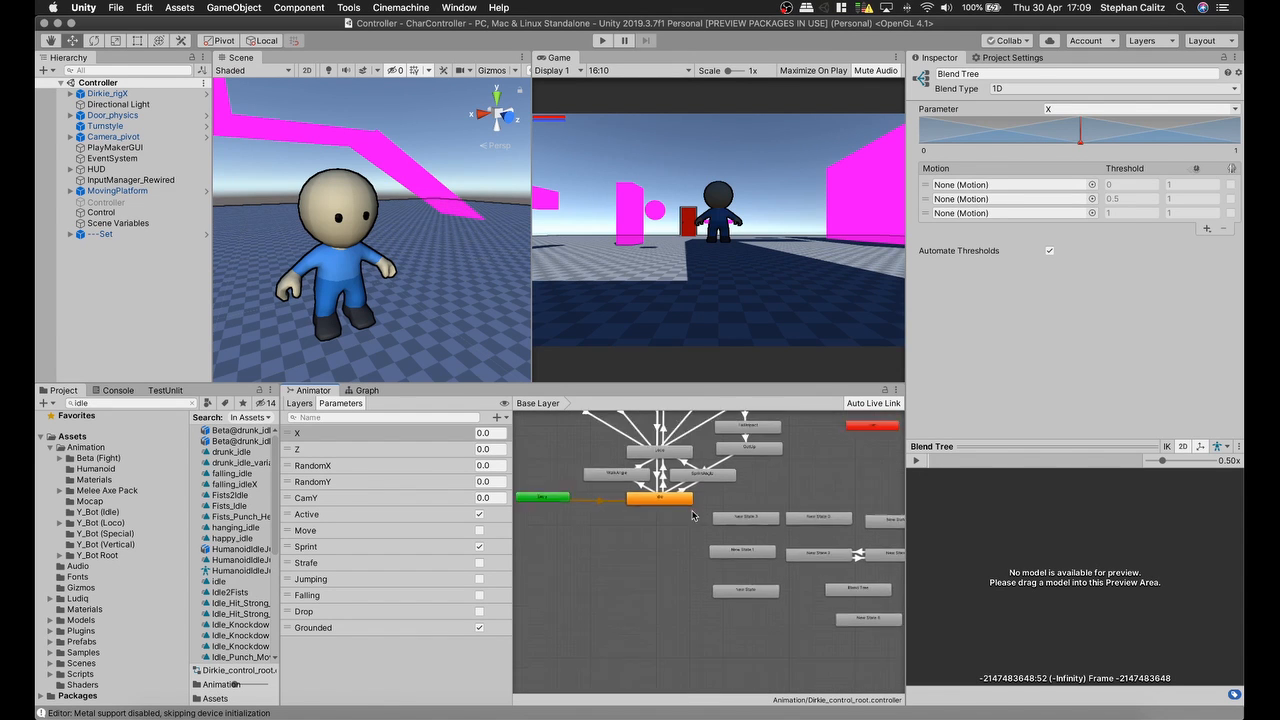
pyautogui.moveTo(645, 445); pyautogui.dragTo(658, 502, button='middle')
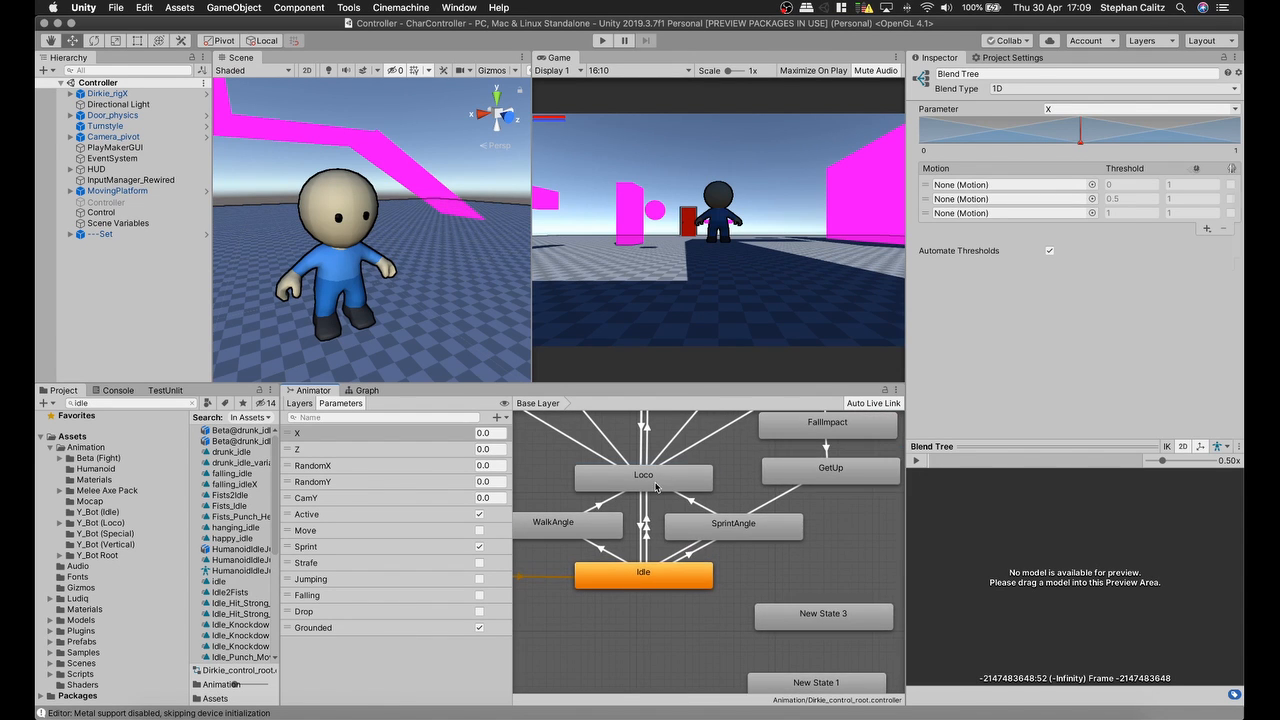
pyautogui.doubleClick(656, 486)
pyautogui.click(578, 481)
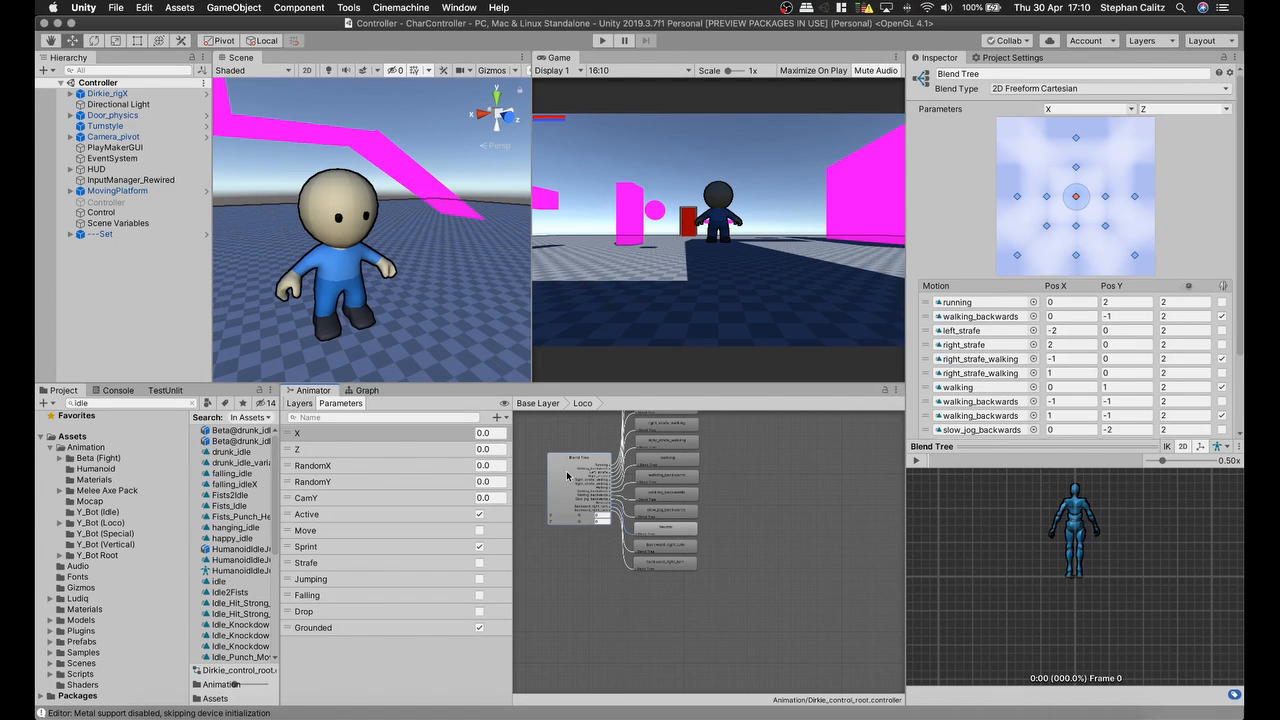
pyautogui.moveTo(1087, 530); pyautogui.dragTo(1041, 648)
pyautogui.moveTo(1087, 560); pyautogui.dragTo(1135, 588)
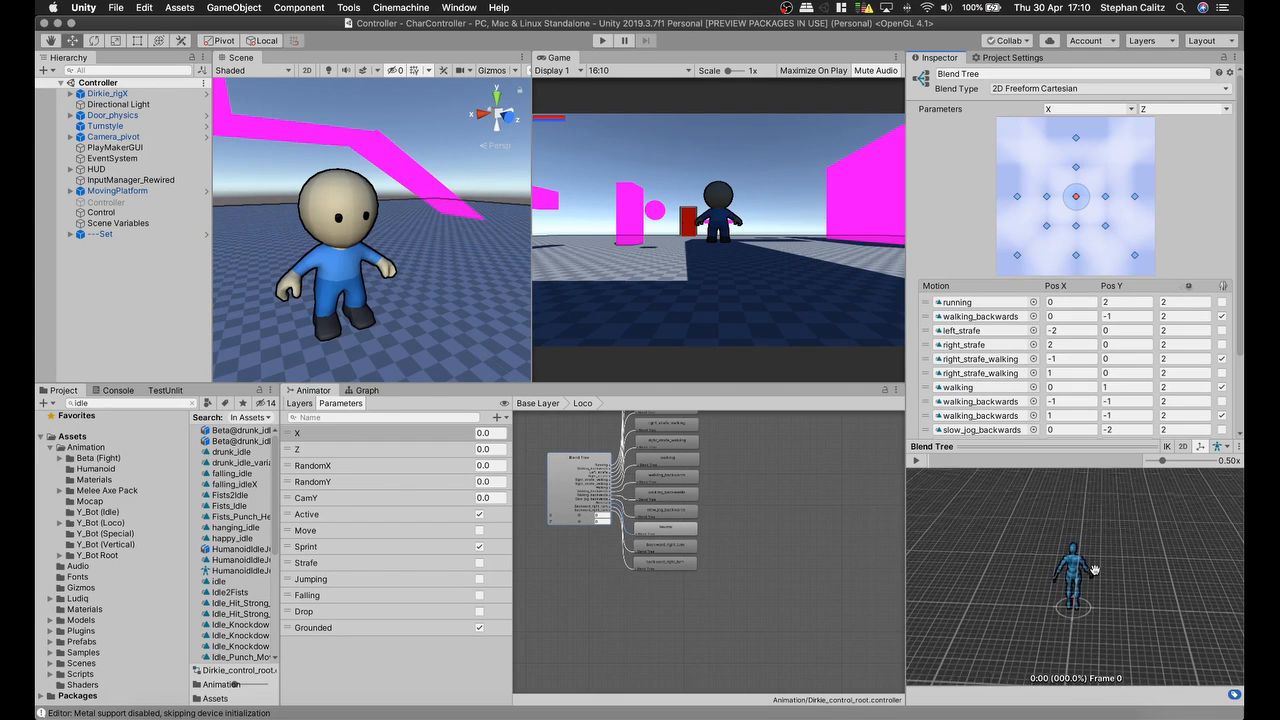
pyautogui.scroll(2, 1095, 572)
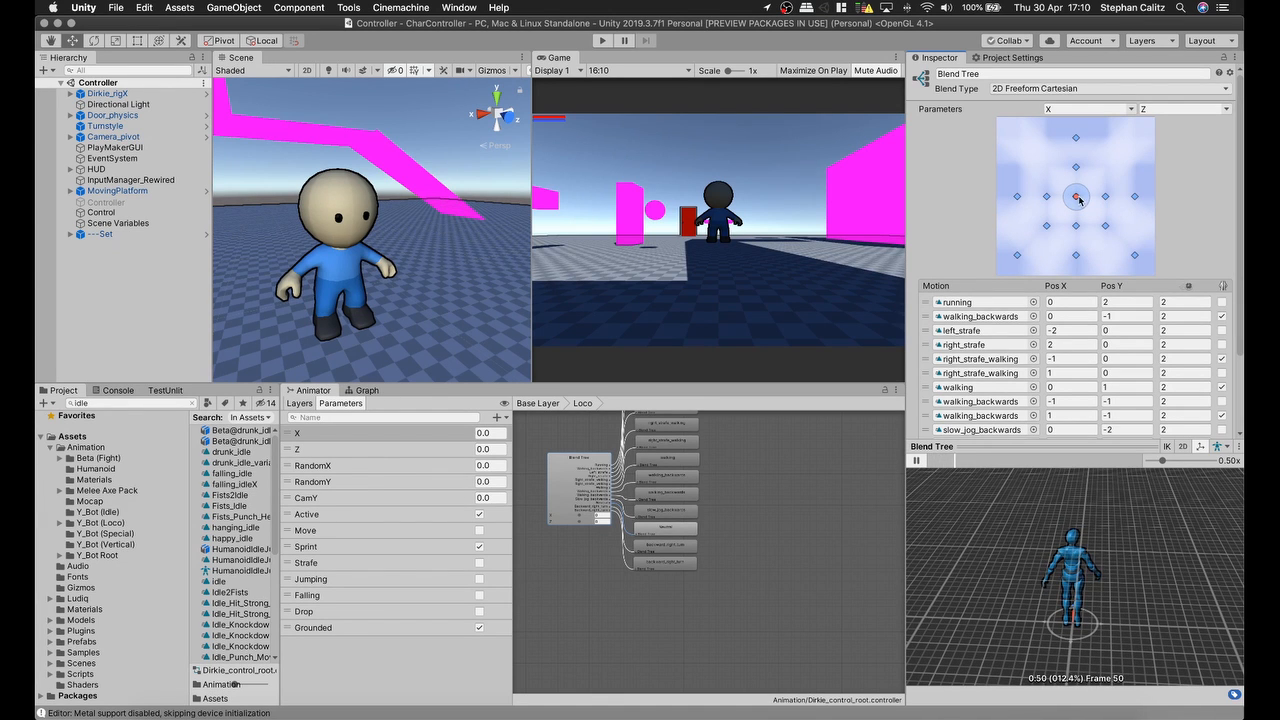
# Step: Preview the Loco motions by moving the blend point forward, backward and diagonally, return it to the centre and stop the playback
pyautogui.moveTo(1078, 200); pyautogui.dragTo(1077, 139)
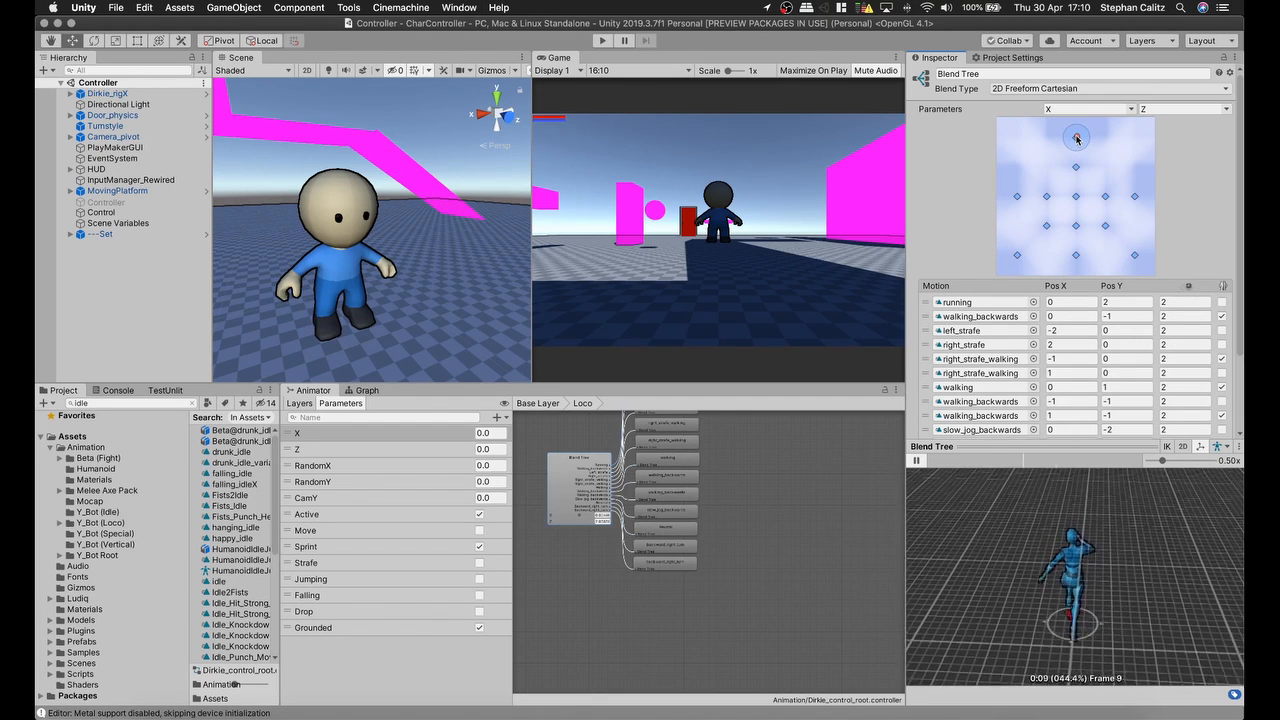
pyautogui.moveTo(1075, 143)
pyautogui.mouseDown()
pyautogui.moveTo(1077, 200)
pyautogui.moveTo(1077, 141)
pyautogui.mouseUp()
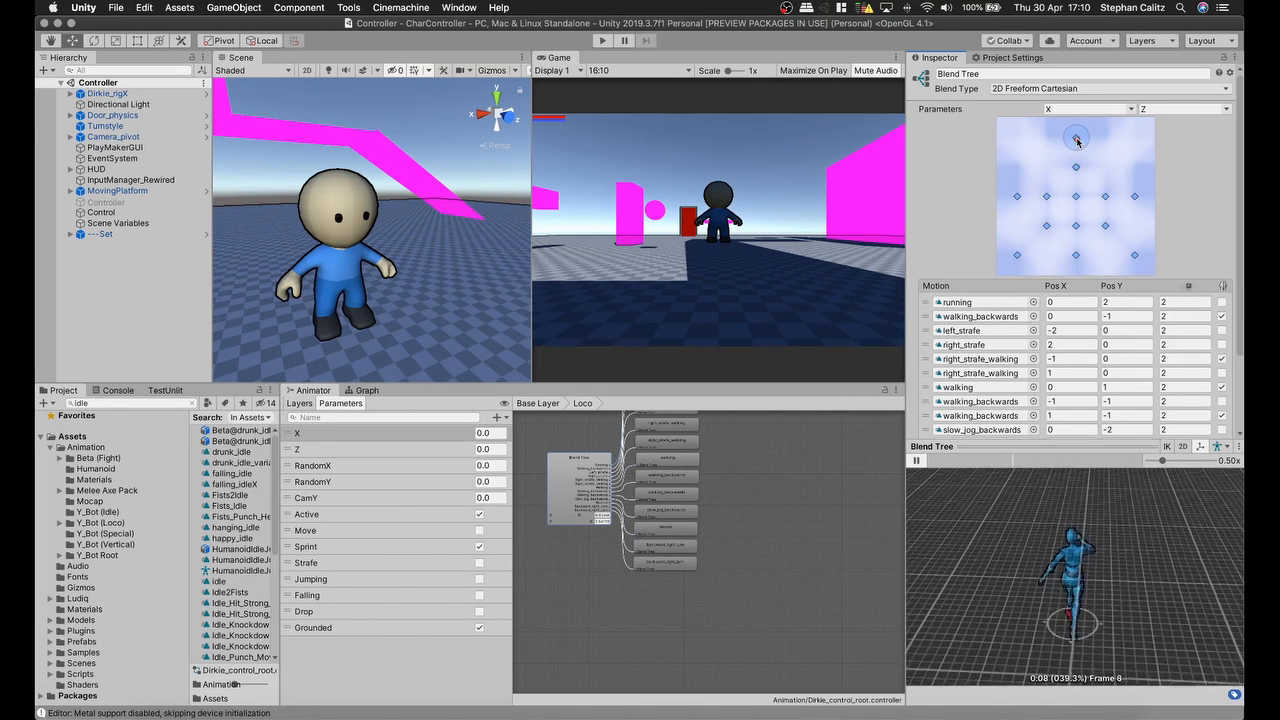
pyautogui.moveTo(1077, 141); pyautogui.dragTo(1077, 264)
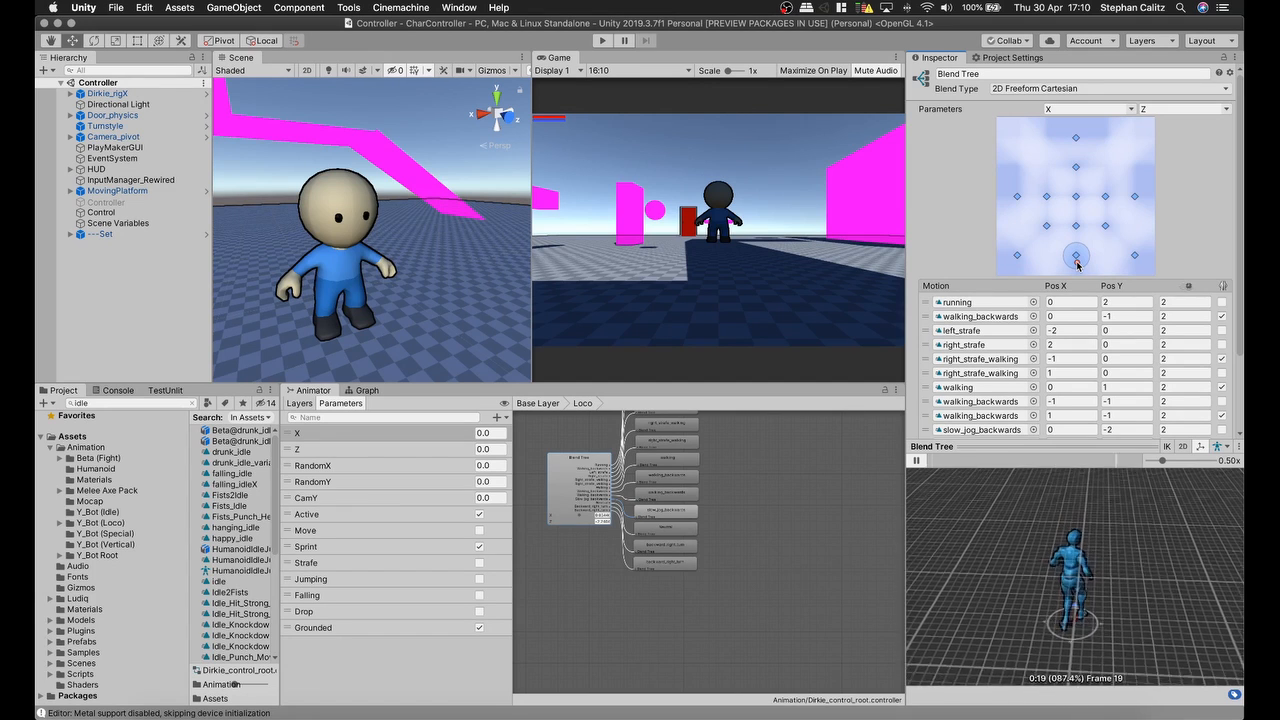
pyautogui.moveTo(1077, 257)
pyautogui.mouseDown()
pyautogui.moveTo(1076, 197)
pyautogui.moveTo(1017, 198)
pyautogui.moveTo(1135, 202)
pyautogui.moveTo(1105, 197)
pyautogui.moveTo(1128, 253)
pyautogui.moveTo(1020, 255)
pyautogui.moveTo(1020, 200)
pyautogui.moveTo(1077, 226)
pyautogui.moveTo(1072, 258)
pyautogui.moveTo(1030, 256)
pyautogui.moveTo(1029, 235)
pyautogui.moveTo(1058, 218)
pyautogui.moveTo(1085, 222)
pyautogui.moveTo(1101, 257)
pyautogui.moveTo(1136, 256)
pyautogui.moveTo(1130, 226)
pyautogui.moveTo(1136, 255)
pyautogui.moveTo(1106, 270)
pyautogui.moveTo(1065, 270)
pyautogui.moveTo(1044, 240)
pyautogui.moveTo(1015, 230)
pyautogui.moveTo(1055, 265)
pyautogui.moveTo(1110, 256)
pyautogui.moveTo(1132, 212)
pyautogui.moveTo(1106, 205)
pyautogui.moveTo(1130, 225)
pyautogui.moveTo(1102, 258)
pyautogui.moveTo(1115, 262)
pyautogui.moveTo(1138, 232)
pyautogui.moveTo(1134, 197)
pyautogui.moveTo(1106, 206)
pyautogui.moveTo(1121, 226)
pyautogui.moveTo(1100, 249)
pyautogui.moveTo(1052, 240)
pyautogui.moveTo(1017, 255)
pyautogui.moveTo(1022, 217)
pyautogui.moveTo(1061, 206)
pyautogui.moveTo(1074, 224)
pyautogui.moveTo(1052, 224)
pyautogui.moveTo(1058, 250)
pyautogui.moveTo(1091, 254)
pyautogui.moveTo(1078, 226)
pyautogui.moveTo(1124, 222)
pyautogui.moveTo(1018, 252)
pyautogui.moveTo(1136, 198)
pyautogui.moveTo(1030, 226)
pyautogui.moveTo(1108, 246)
pyautogui.moveTo(1077, 200)
pyautogui.moveTo(1014, 194)
pyautogui.moveTo(1082, 262)
pyautogui.moveTo(1035, 162)
pyautogui.mouseUp()
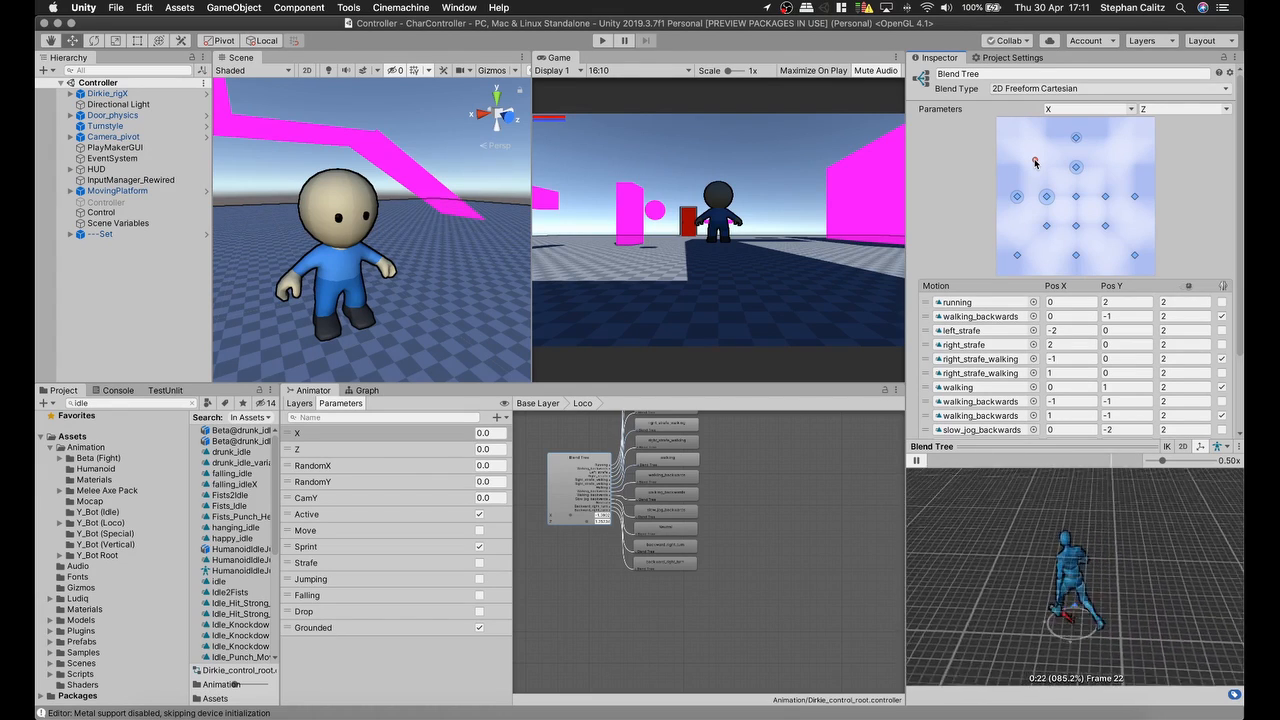
pyautogui.moveTo(1035, 162)
pyautogui.mouseDown()
pyautogui.moveTo(1031, 150)
pyautogui.moveTo(1035, 186)
pyautogui.moveTo(1060, 150)
pyautogui.moveTo(1018, 148)
pyautogui.mouseUp()
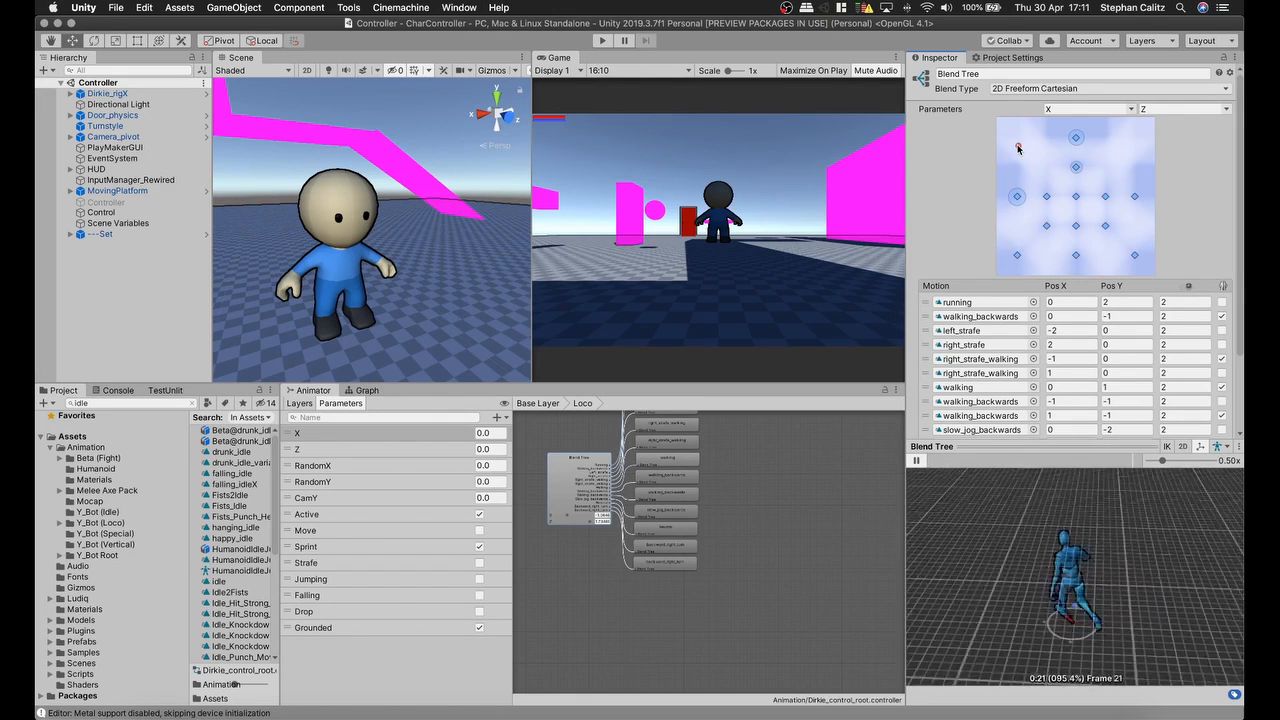
pyautogui.moveTo(1018, 148)
pyautogui.mouseDown()
pyautogui.moveTo(1123, 146)
pyautogui.moveTo(1135, 196)
pyautogui.moveTo(1076, 196)
pyautogui.mouseUp()
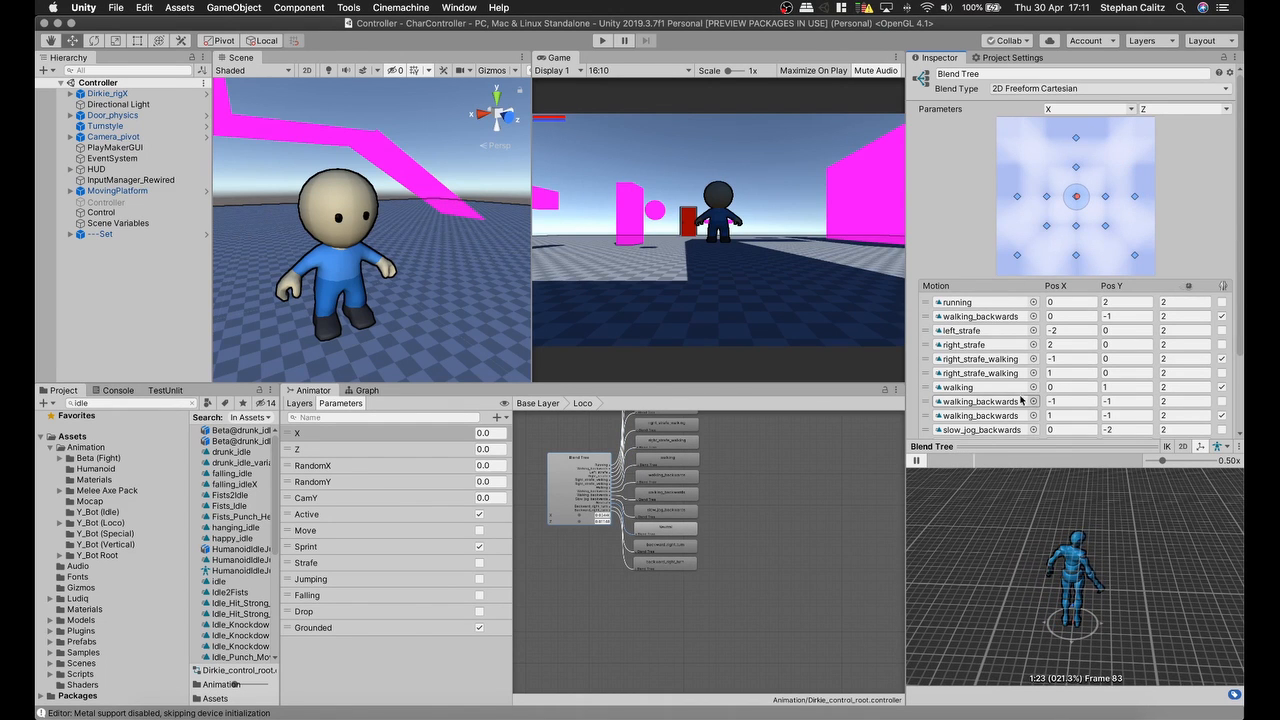
pyautogui.click(918, 461)
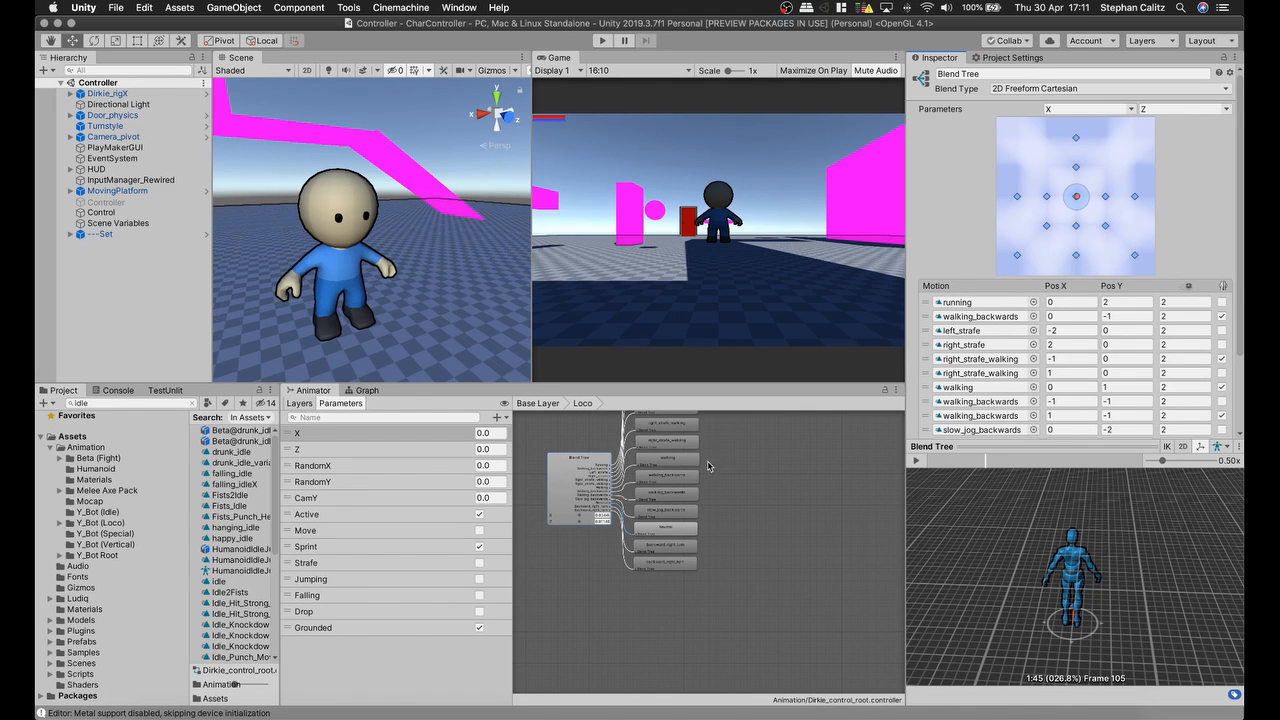
# Step: Check the controller's layer list and return to its parameters
pyautogui.click(298, 403)
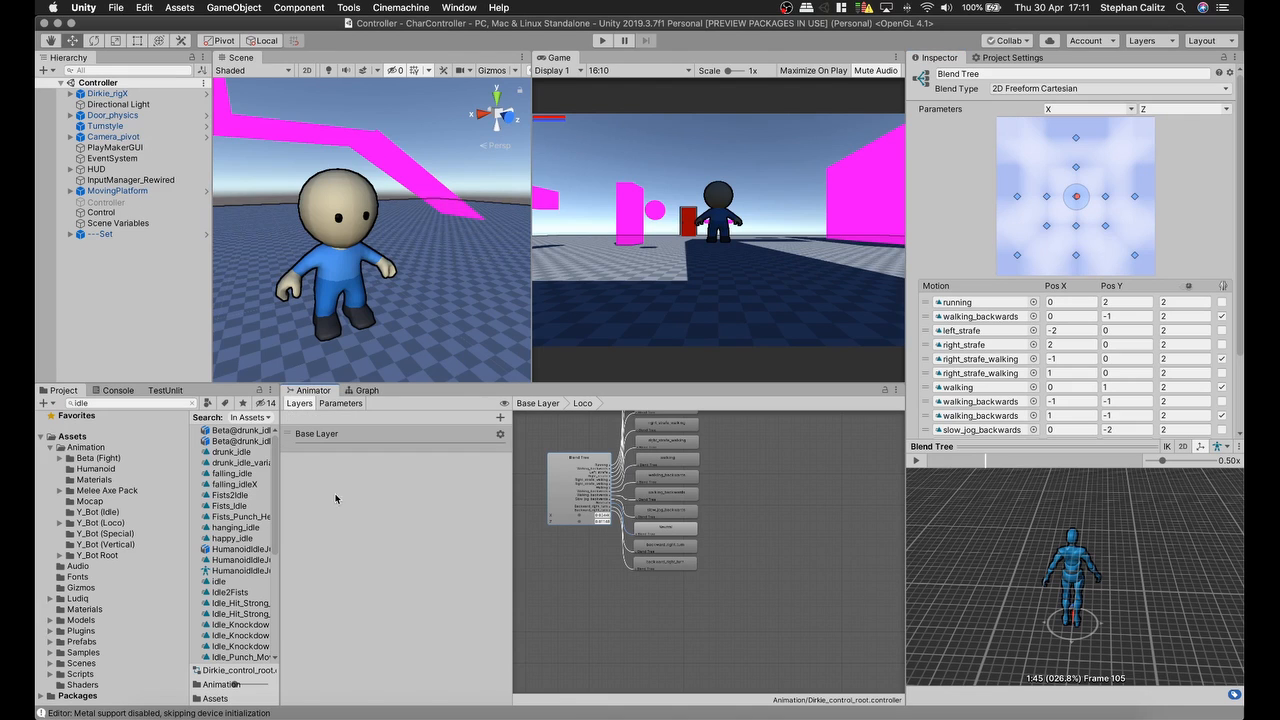
pyautogui.click(343, 404)
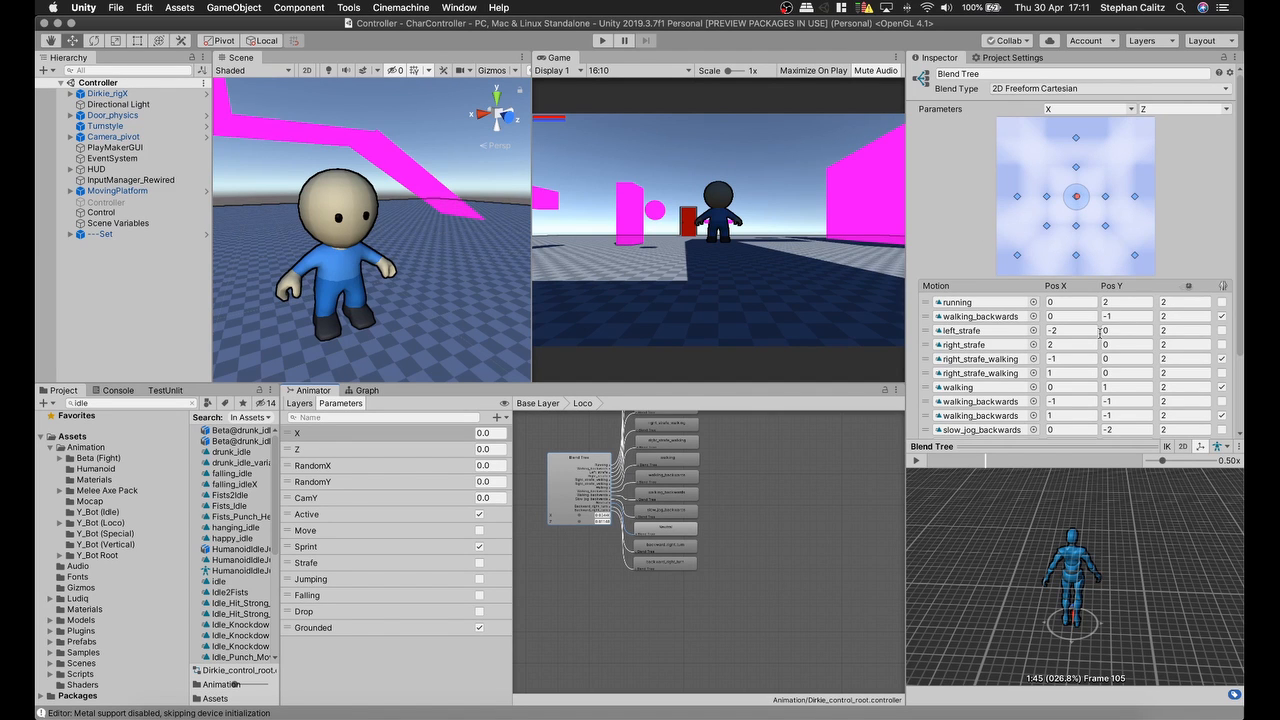
pyautogui.moveTo(1078, 200)
pyautogui.mouseDown()
pyautogui.moveTo(1056, 248)
pyautogui.moveTo(1154, 239)
pyautogui.moveTo(1111, 225)
pyautogui.moveTo(1070, 180)
pyautogui.moveTo(1076, 196)
pyautogui.moveTo(1128, 148)
pyautogui.moveTo(1078, 168)
pyautogui.moveTo(1077, 199)
pyautogui.mouseUp()
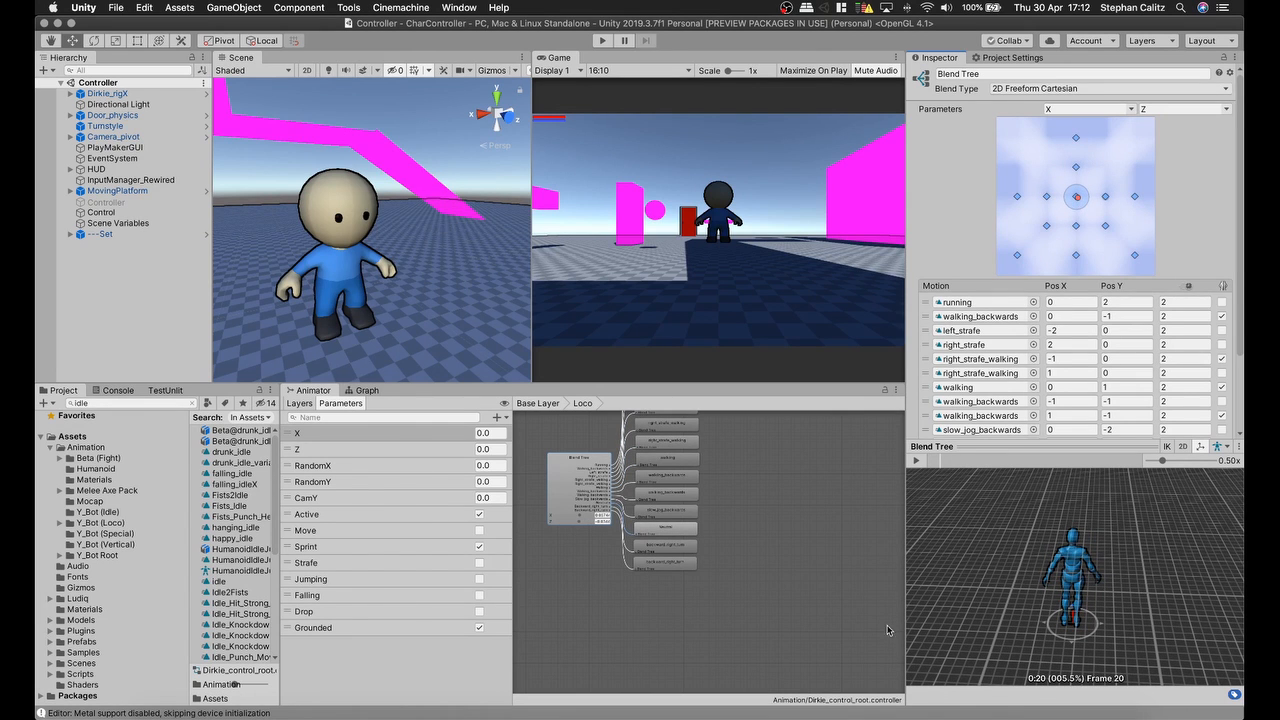
# Step: Switch to the Unity window with the TestRig project and add a layer named New Layer to its animator controller
pyautogui.click(988, 714)
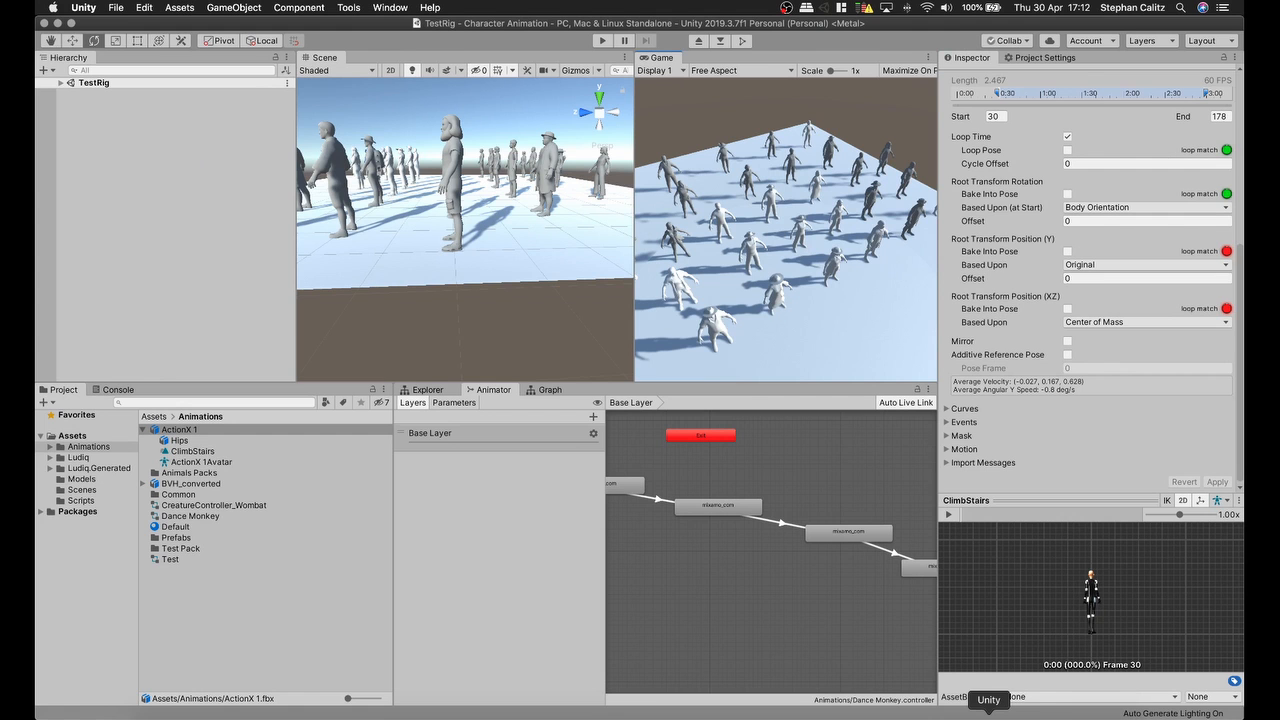
pyautogui.click(1017, 714)
pyautogui.click(988, 714)
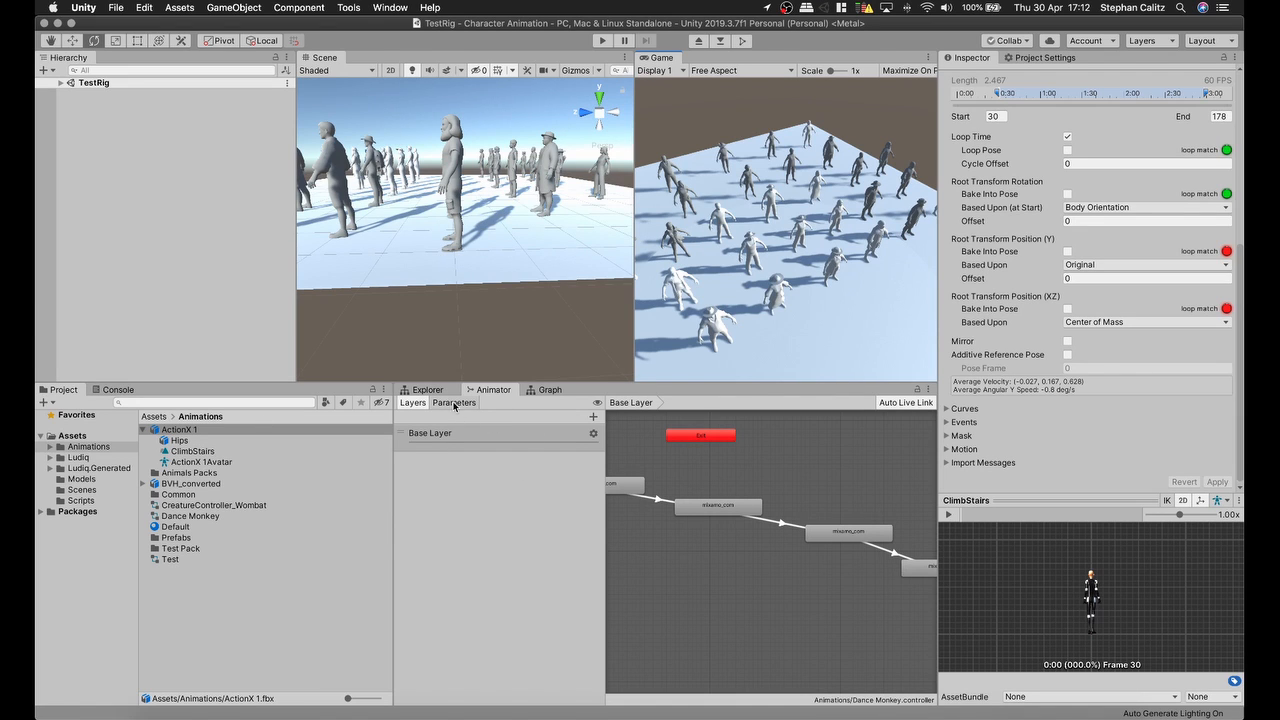
pyautogui.click(593, 416)
pyautogui.press('Return')
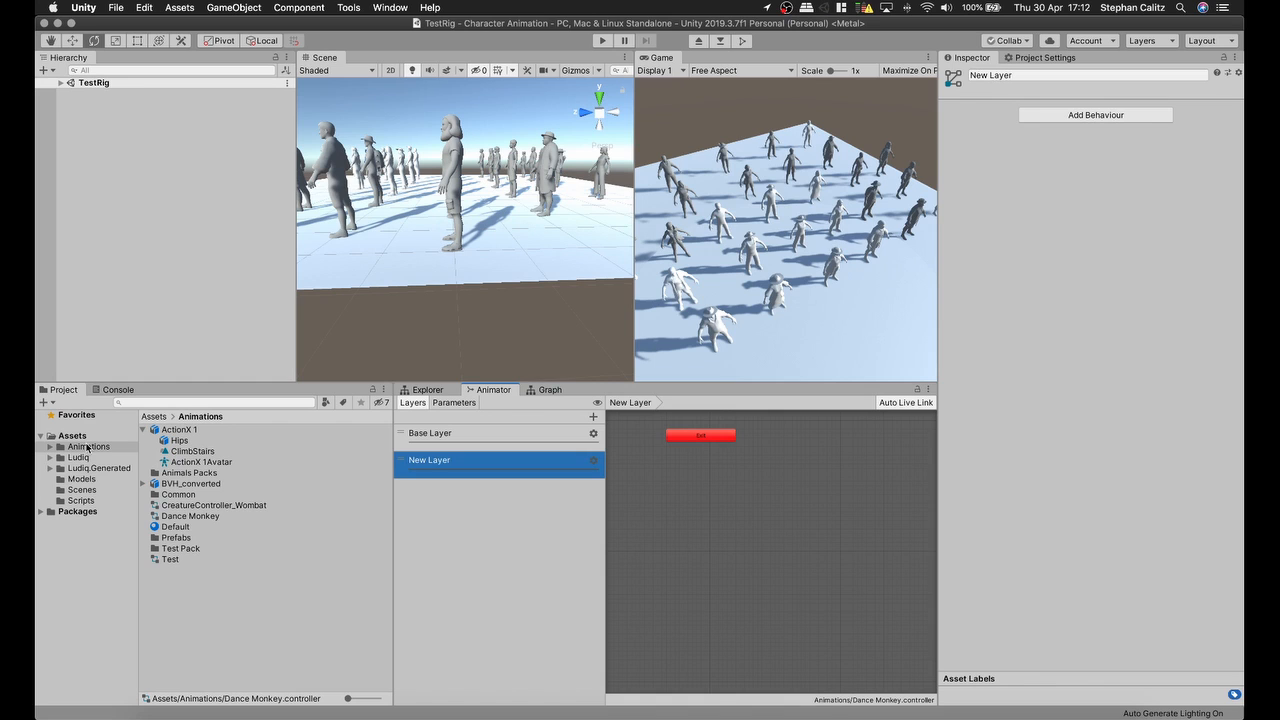
# Step: Browse the project assets and open the Test Pack folder inside Animations
pyautogui.click(82, 480)
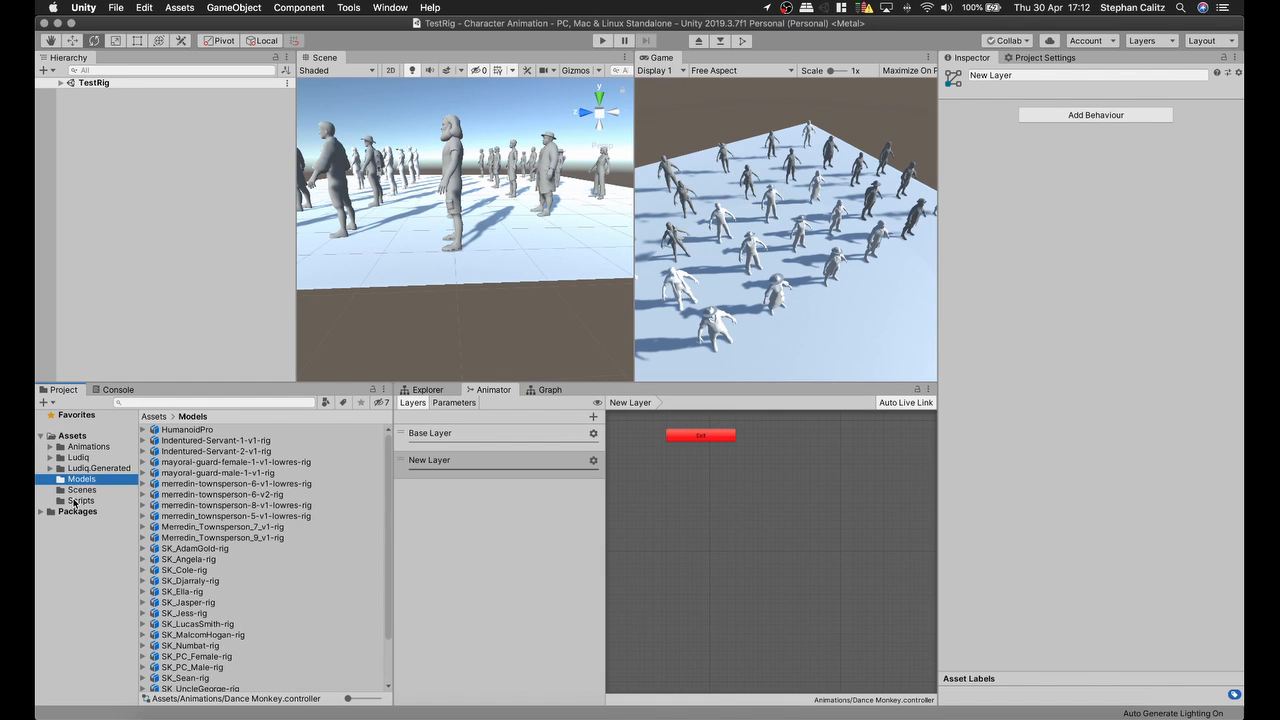
pyautogui.click(76, 501)
pyautogui.click(80, 448)
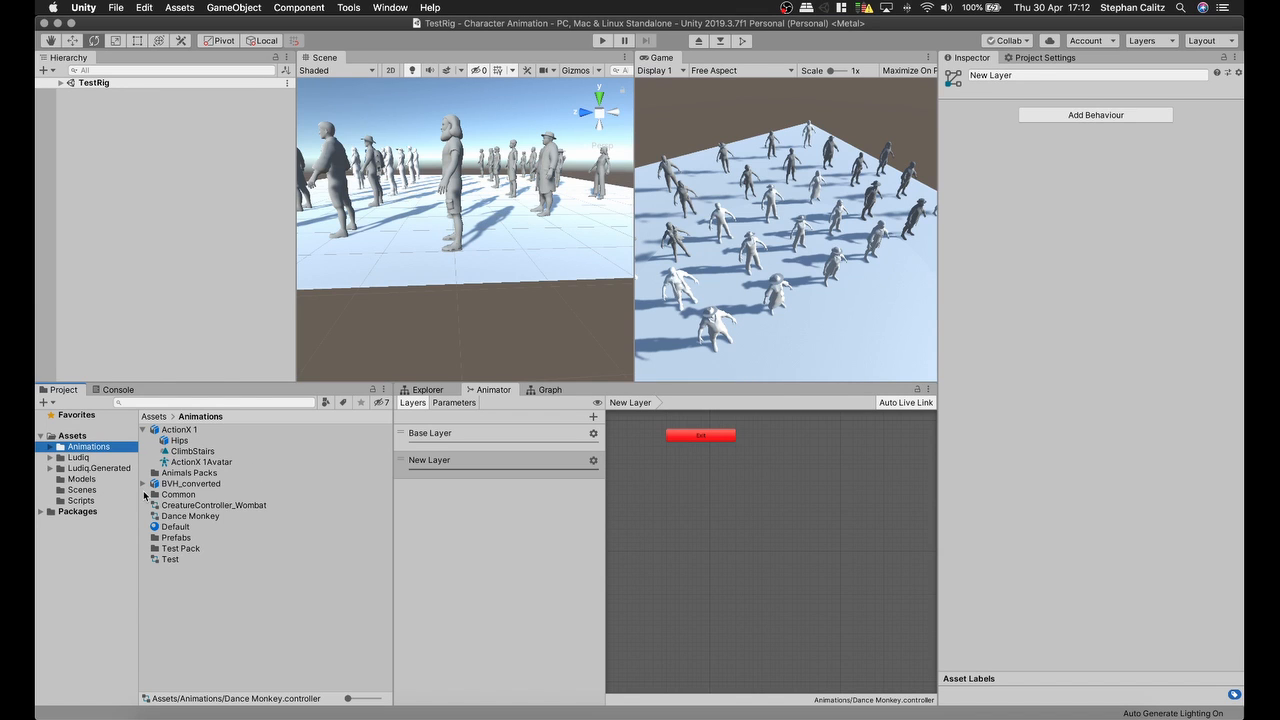
pyautogui.doubleClick(175, 473)
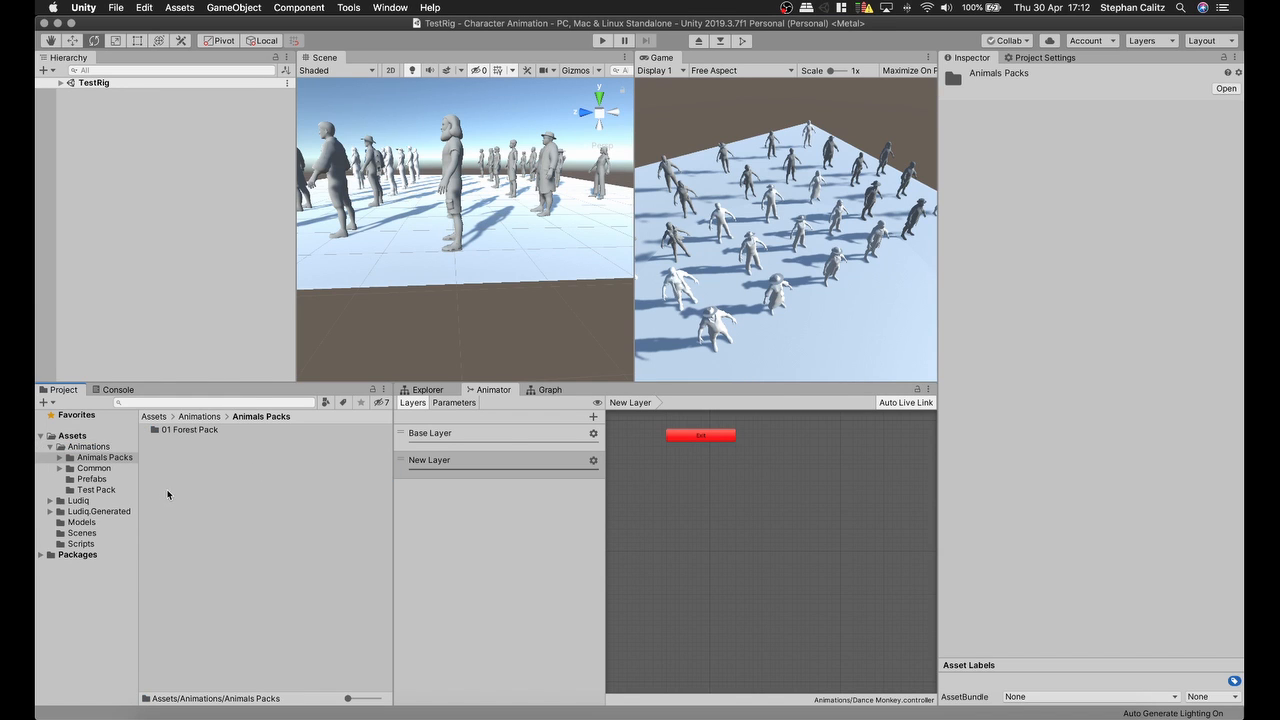
pyautogui.click(201, 417)
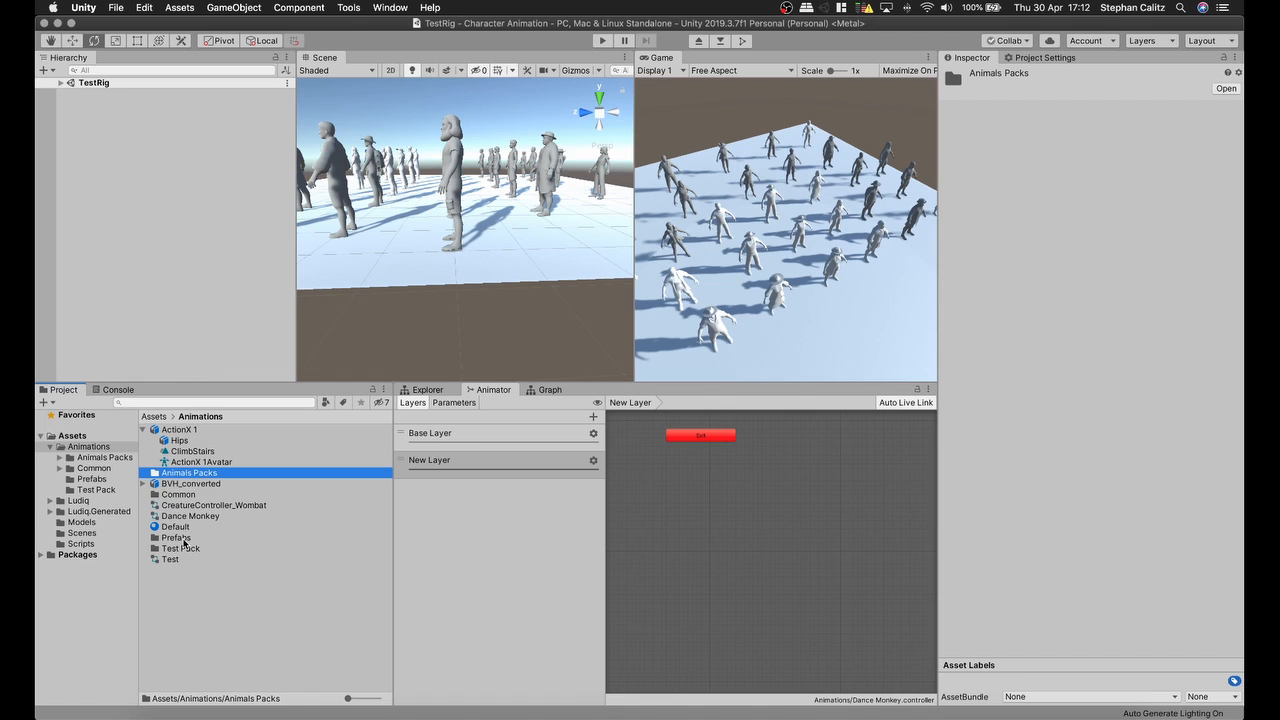
pyautogui.doubleClick(185, 548)
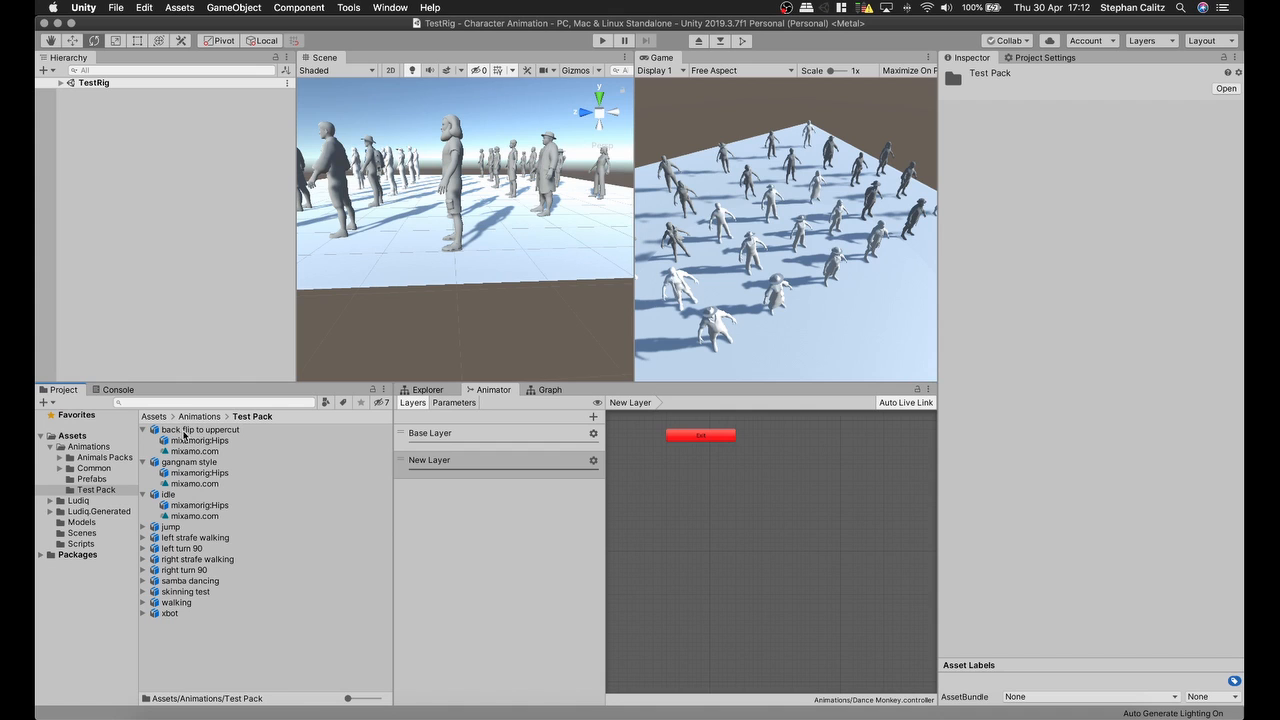
# Step: Add the gangnam style model's mixamo.com clip to New Layer as a state
pyautogui.click(190, 463)
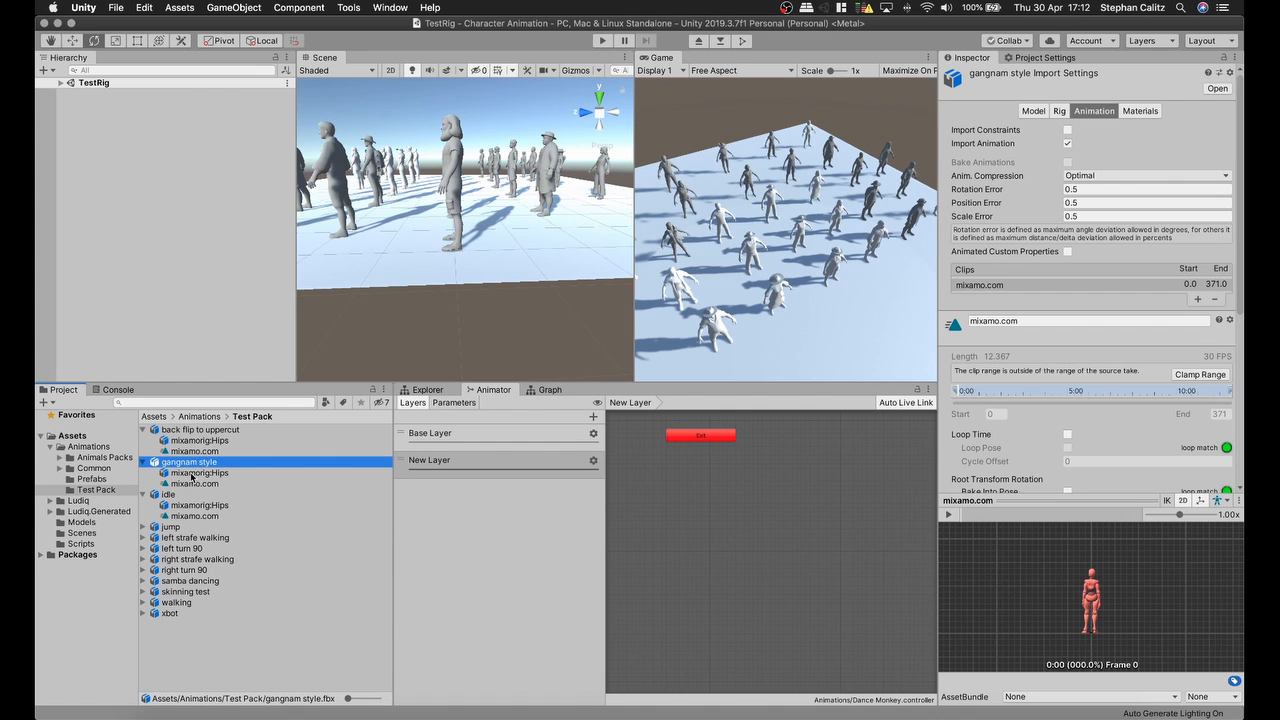
pyautogui.moveTo(194, 483); pyautogui.dragTo(775, 505)
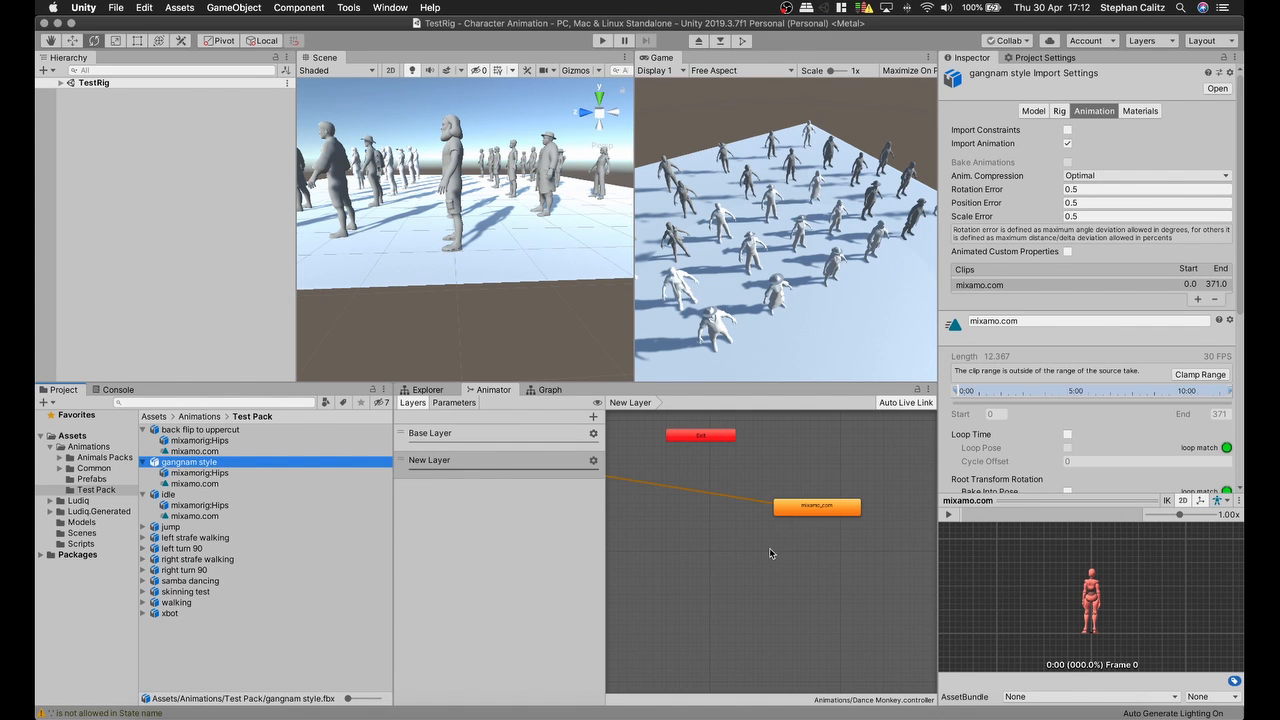
pyautogui.moveTo(736, 540); pyautogui.dragTo(836, 561, button='middle')
pyautogui.scroll(-5, 746, 551)
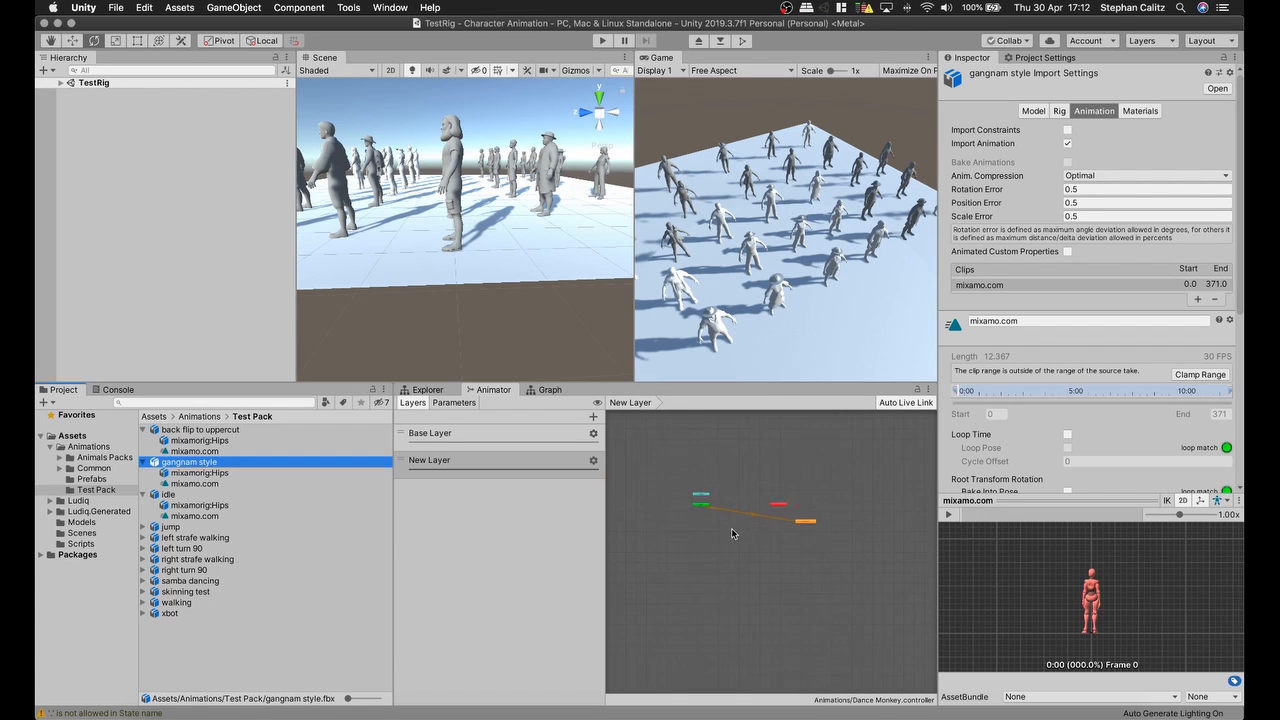
# Step: Examine New Layer's weight, mask and blending settings, then display the Base Layer
pyautogui.click(594, 462)
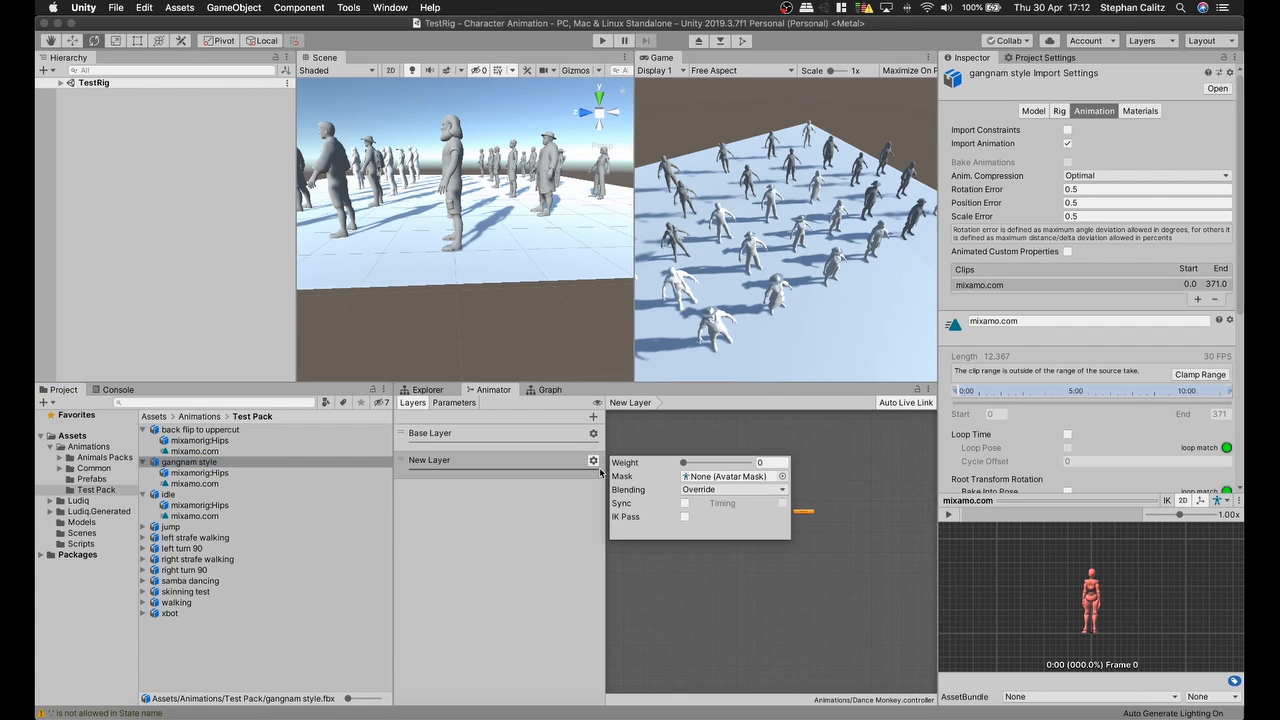
pyautogui.click(537, 436)
pyautogui.scroll(5, 742, 533)
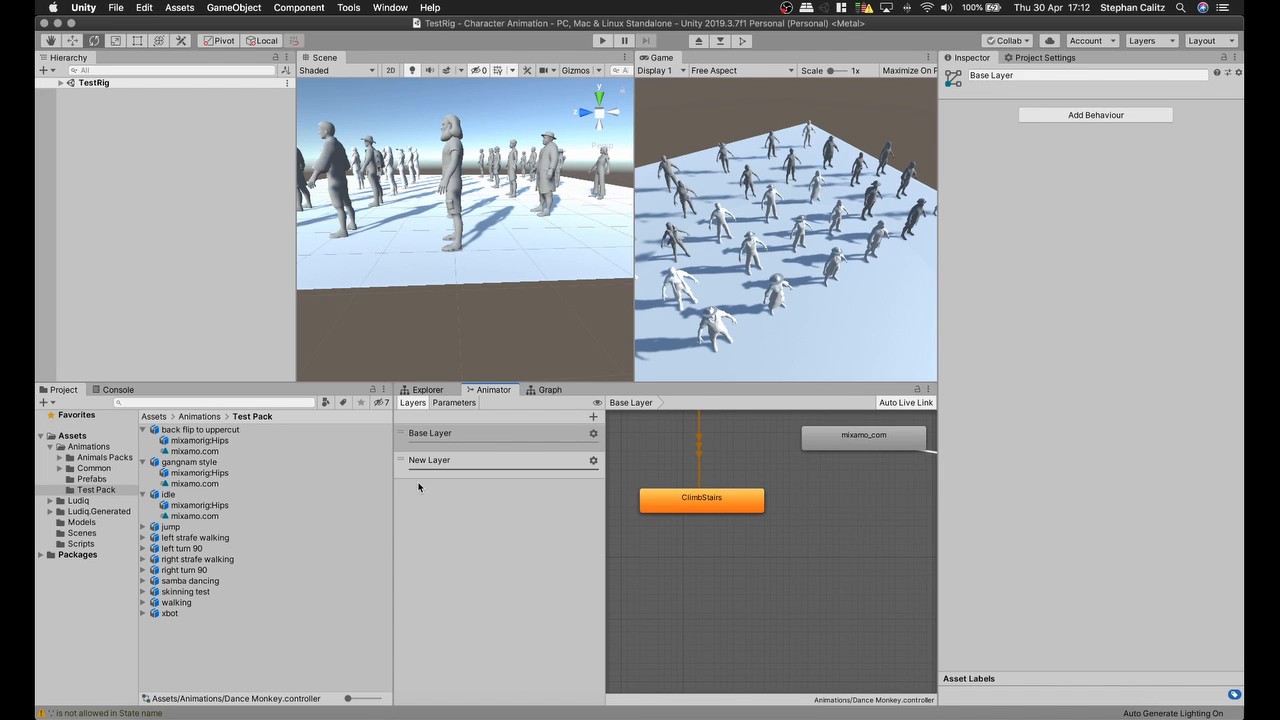
# Step: Run the scene and set New Layer's weight to 1 with Additive blending
pyautogui.click(602, 41)
pyautogui.click(593, 461)
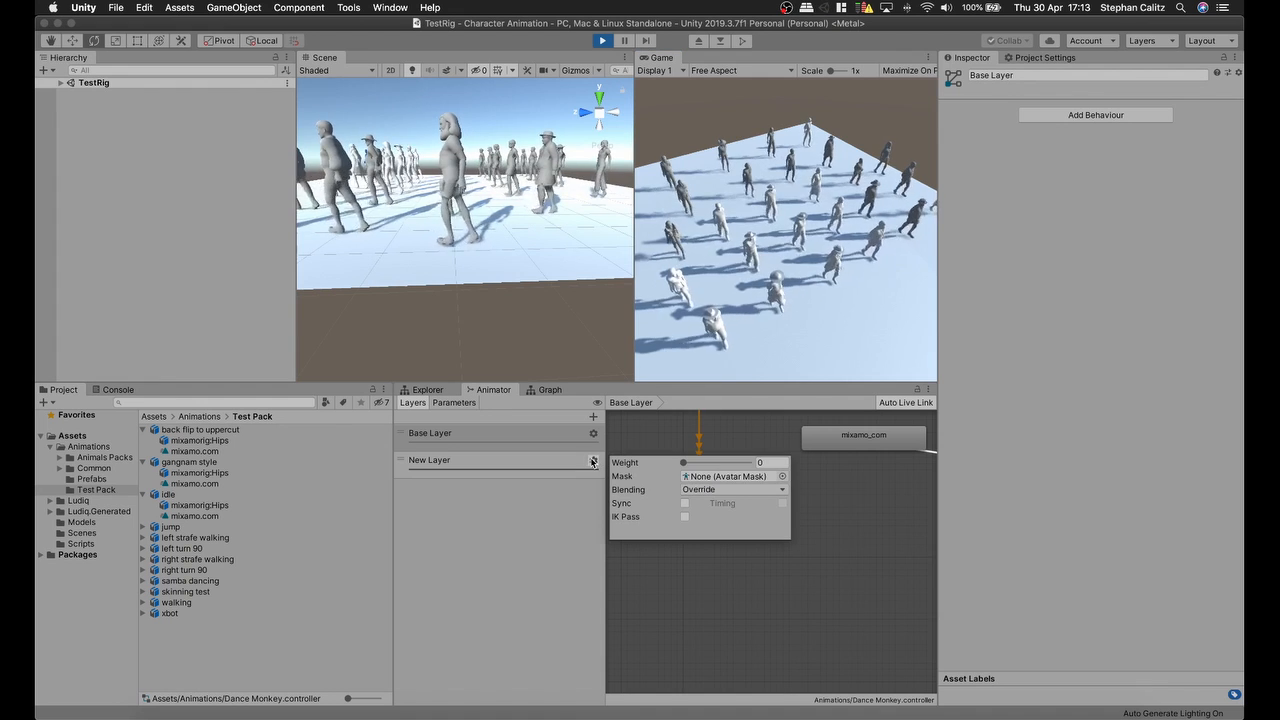
pyautogui.moveTo(691, 462); pyautogui.dragTo(812, 478)
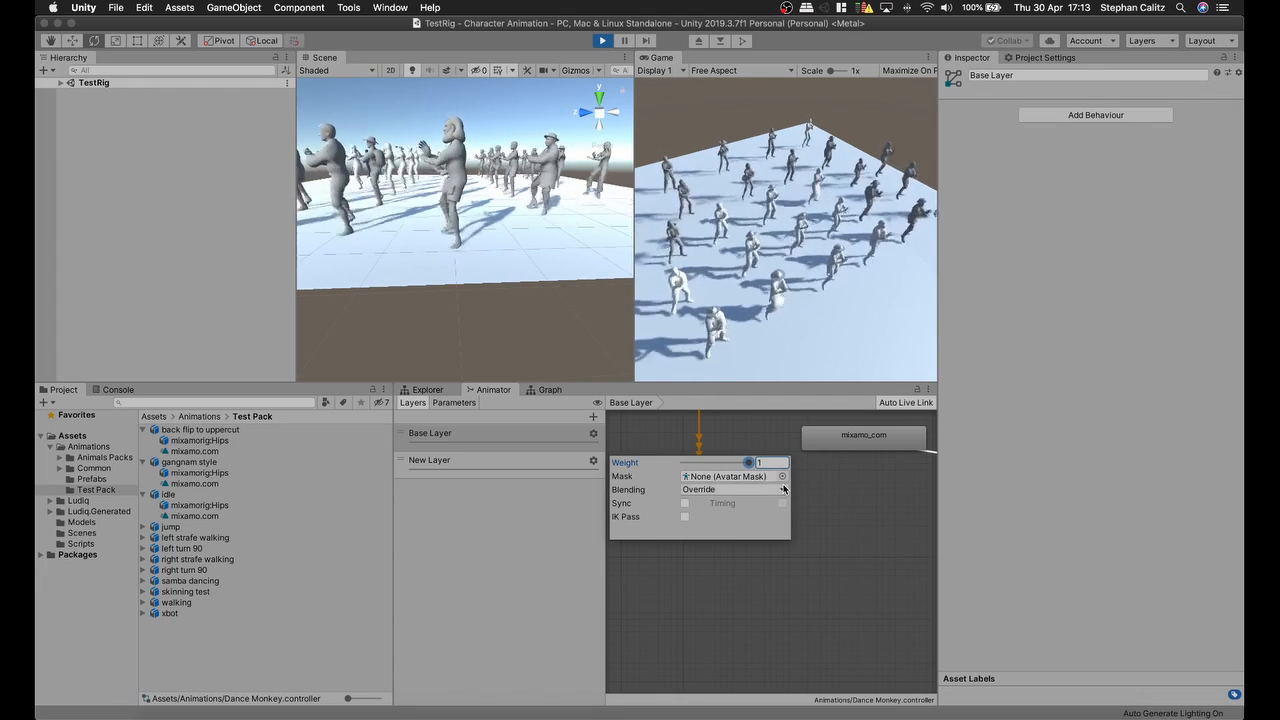
pyautogui.click(745, 489)
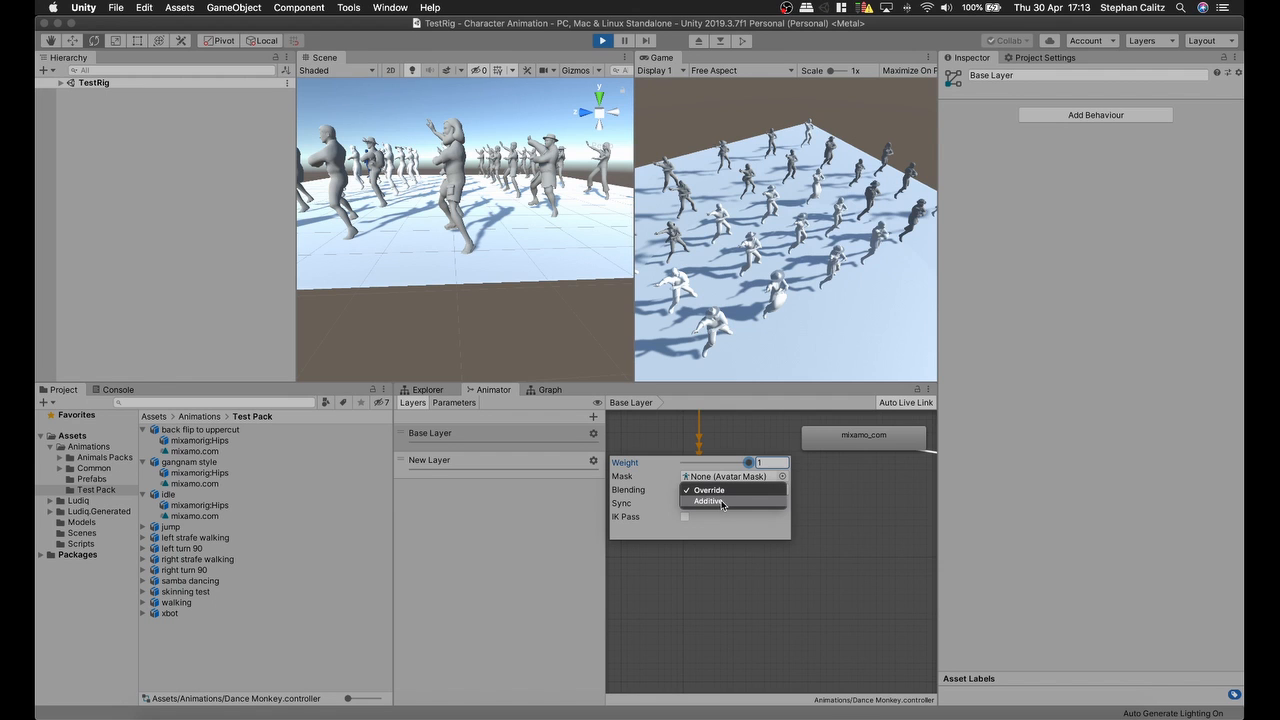
pyautogui.click(722, 502)
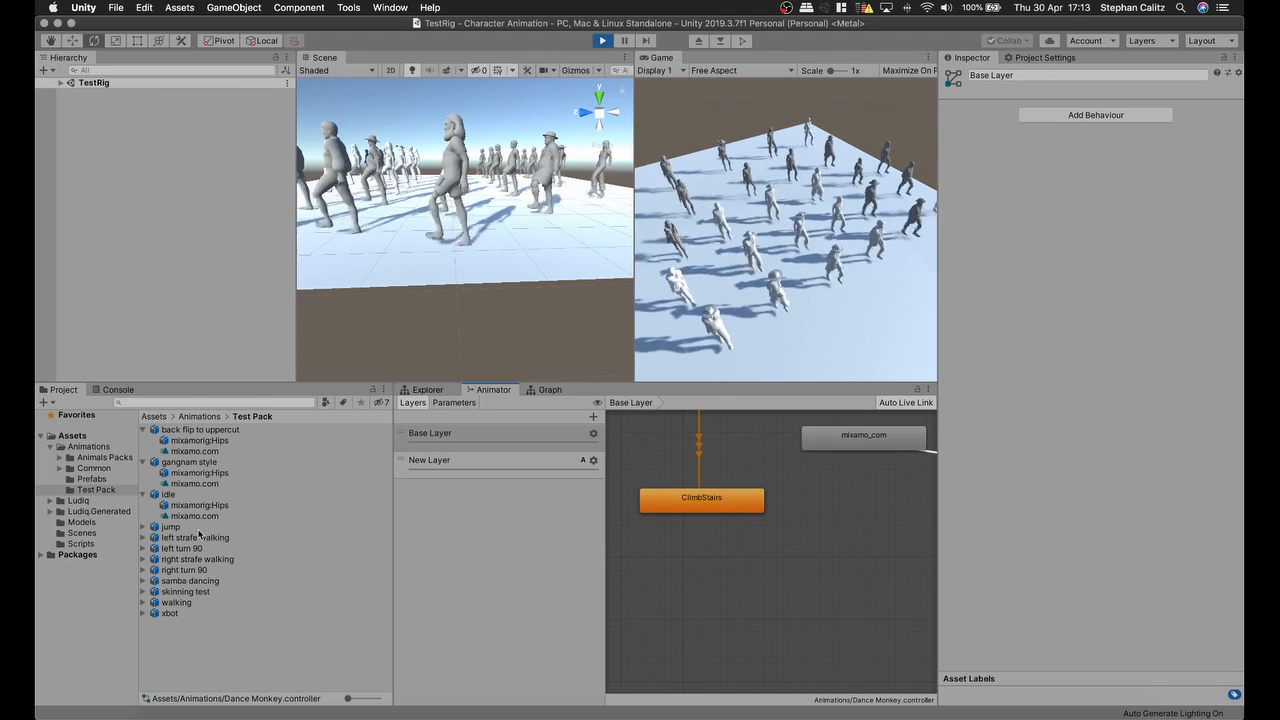
# Step: Create an Avatar Mask named Upperbody in the Animations folder
pyautogui.click(92, 446)
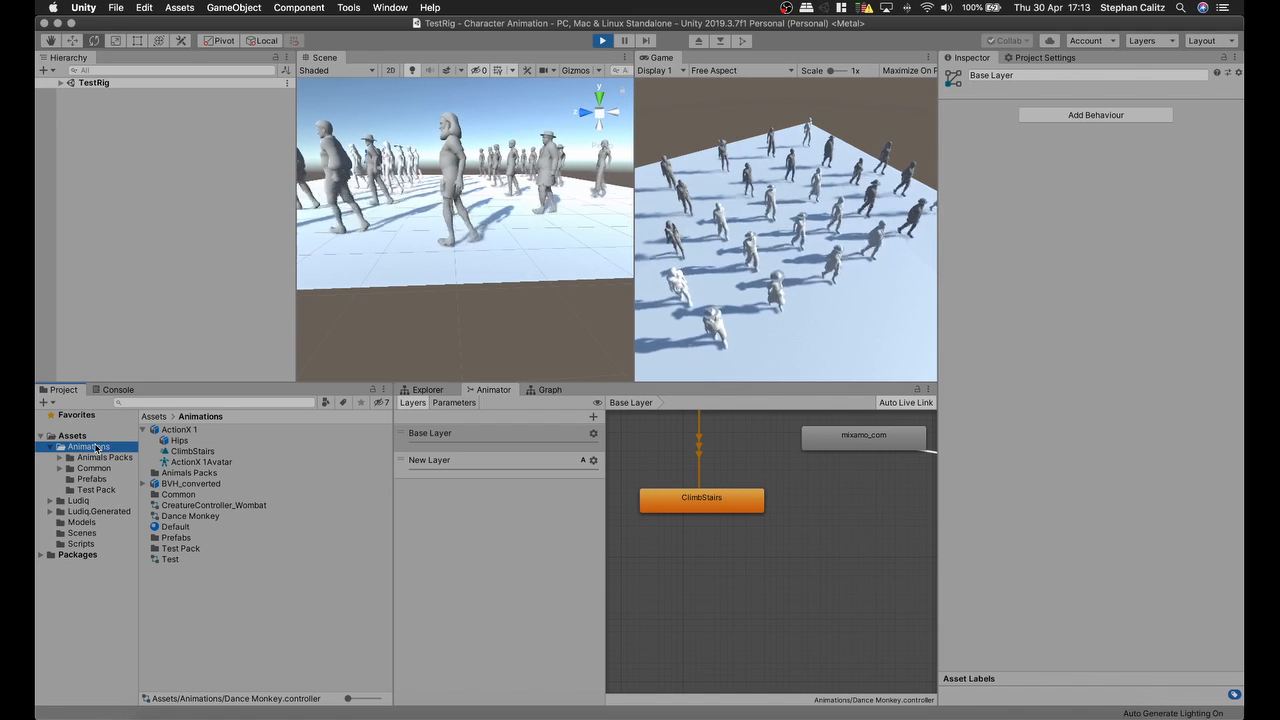
pyautogui.rightClick(184, 664)
pyautogui.moveTo(262, 365)
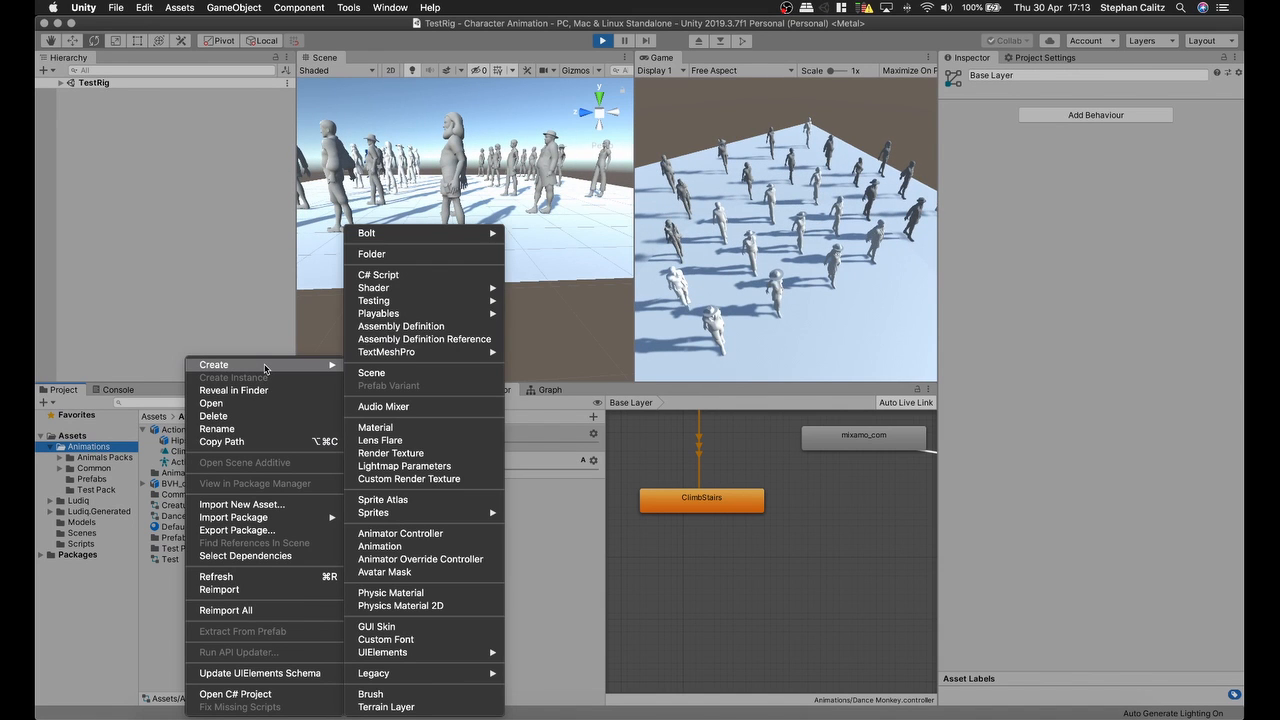
pyautogui.moveTo(388, 317)
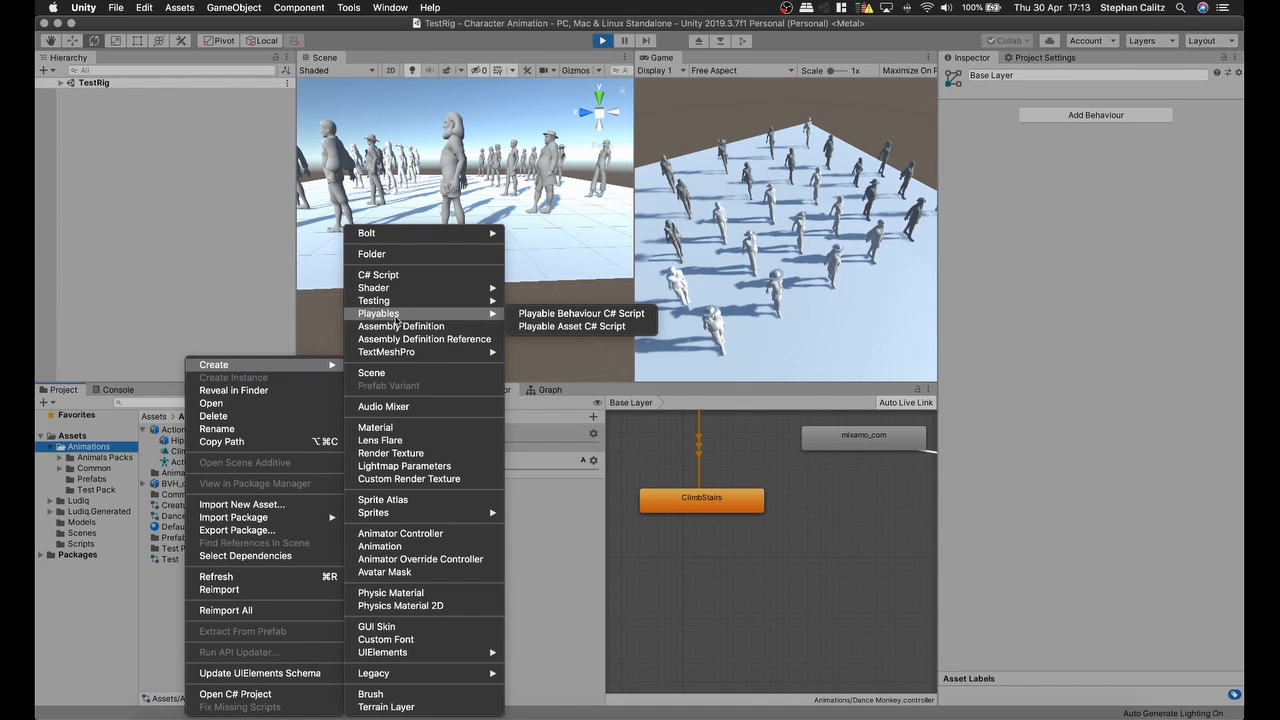
pyautogui.click(427, 572)
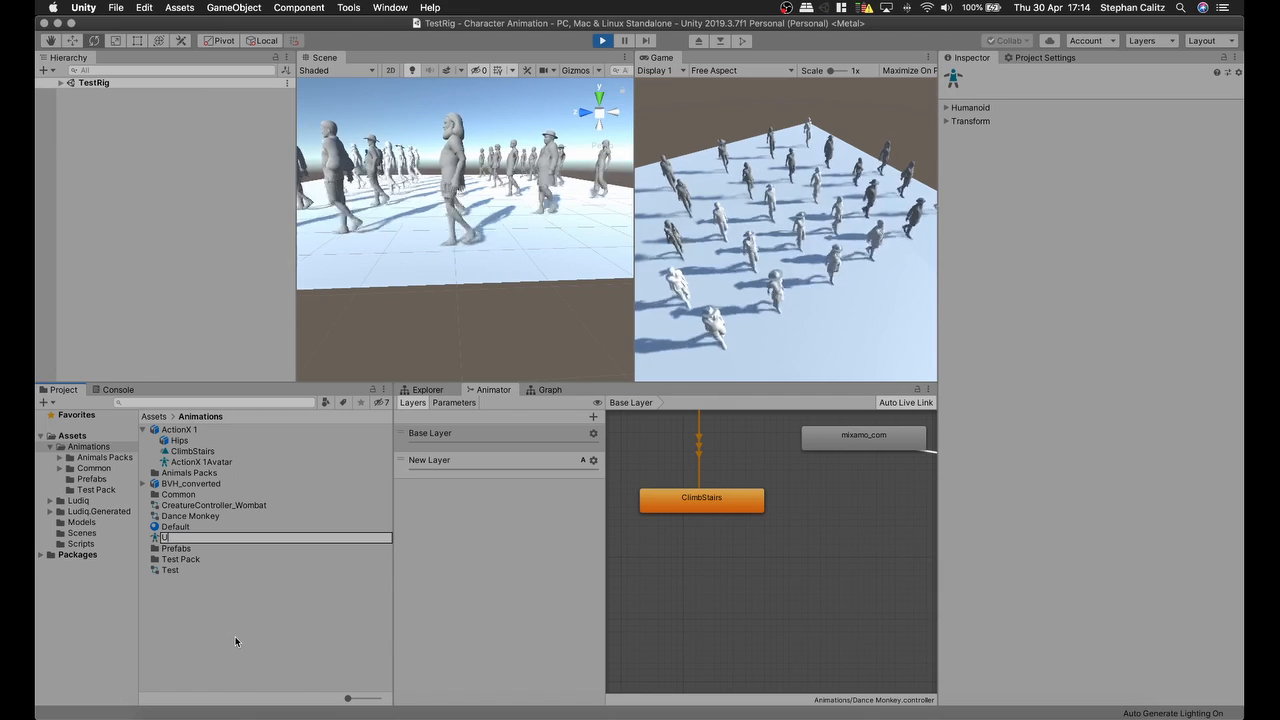
pyautogui.write('Upperbody')
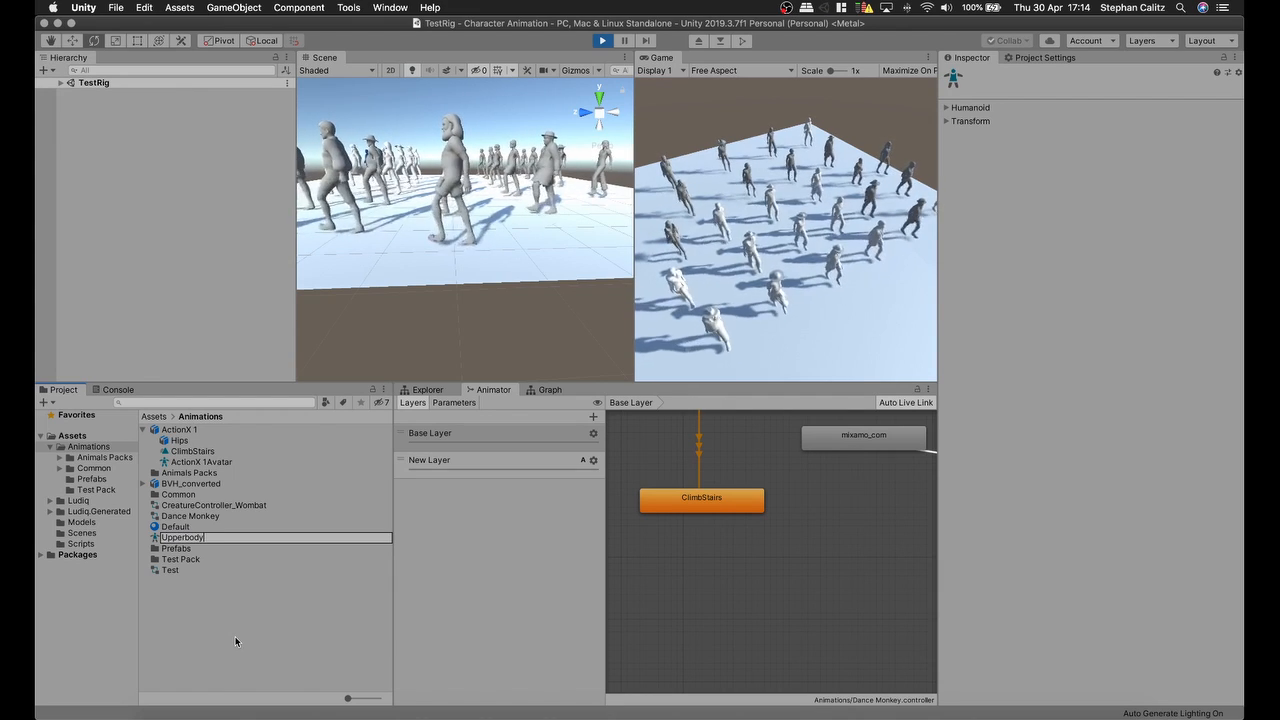
pyautogui.press('Return')
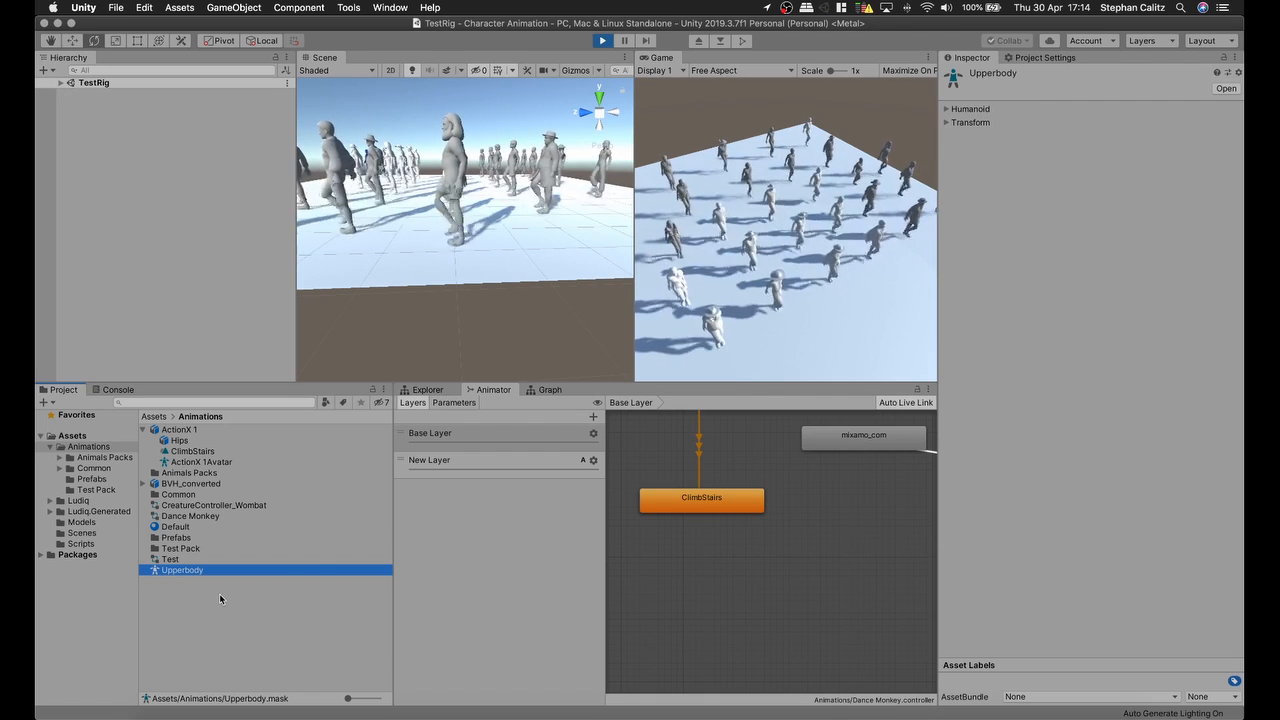
# Step: Exclude both legs, both foot IK targets and the ground root from the Upperbody mask's humanoid body
pyautogui.click(966, 108)
pyautogui.click(1092, 330)
pyautogui.click(1055, 361)
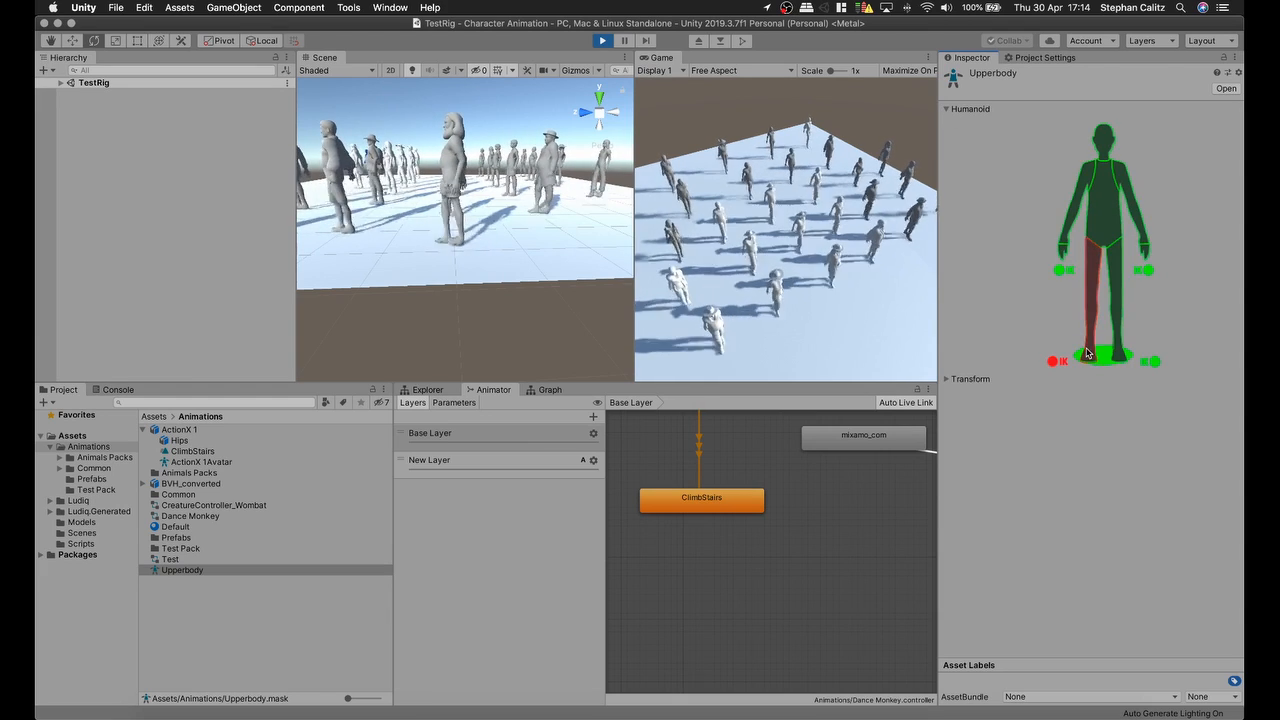
pyautogui.click(1106, 358)
pyautogui.click(1117, 334)
pyautogui.click(1150, 361)
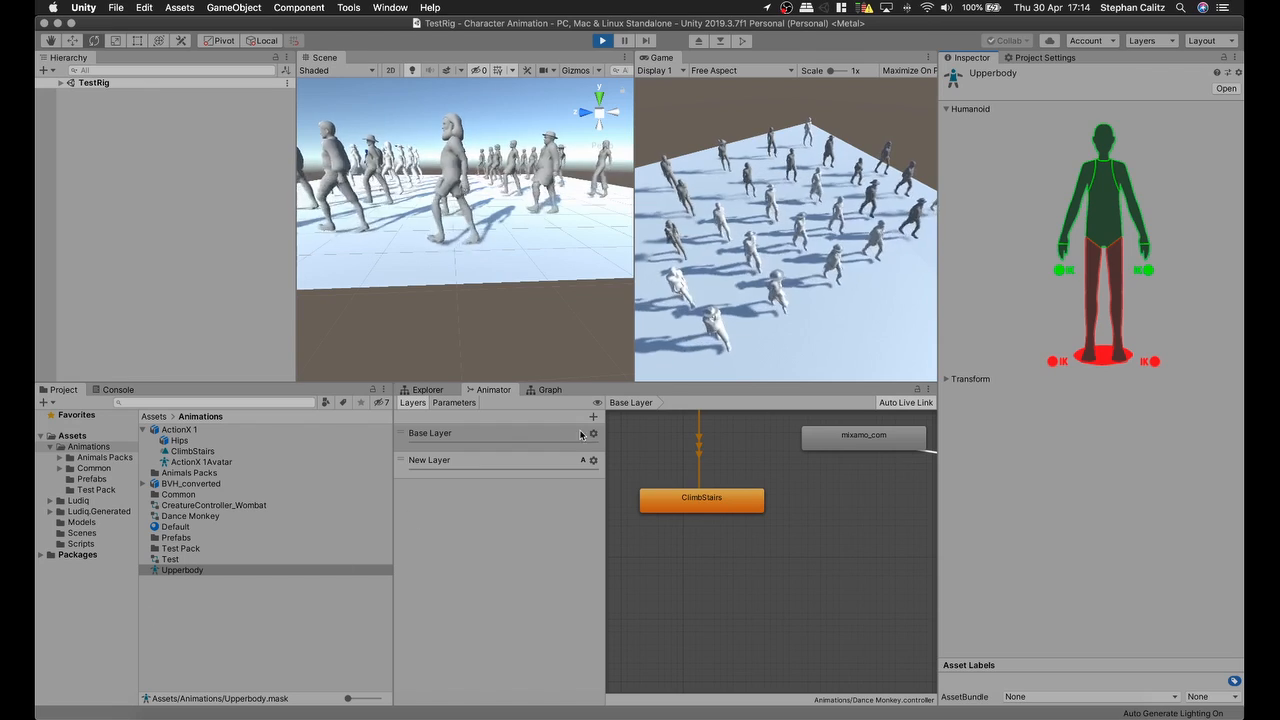
# Step: Assign the Upperbody mask to New Layer and set the layer's weight to 0.8
pyautogui.click(593, 461)
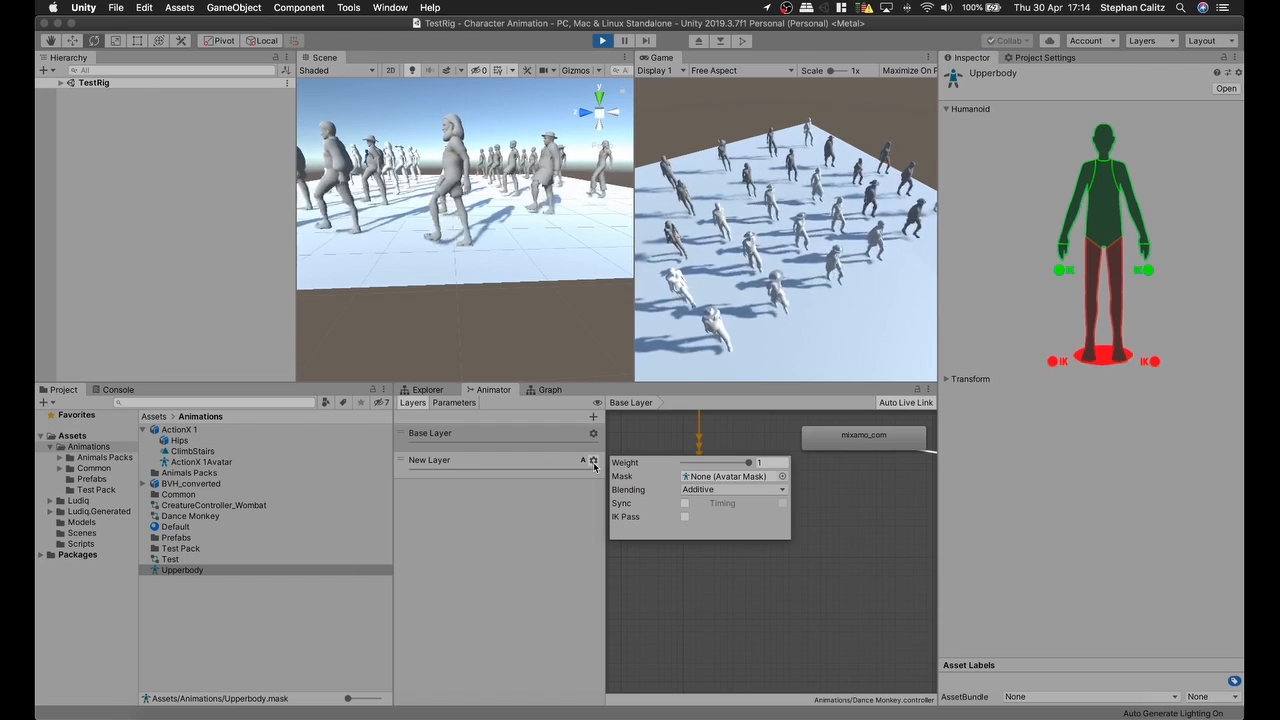
pyautogui.click(784, 477)
pyautogui.click(80, 86)
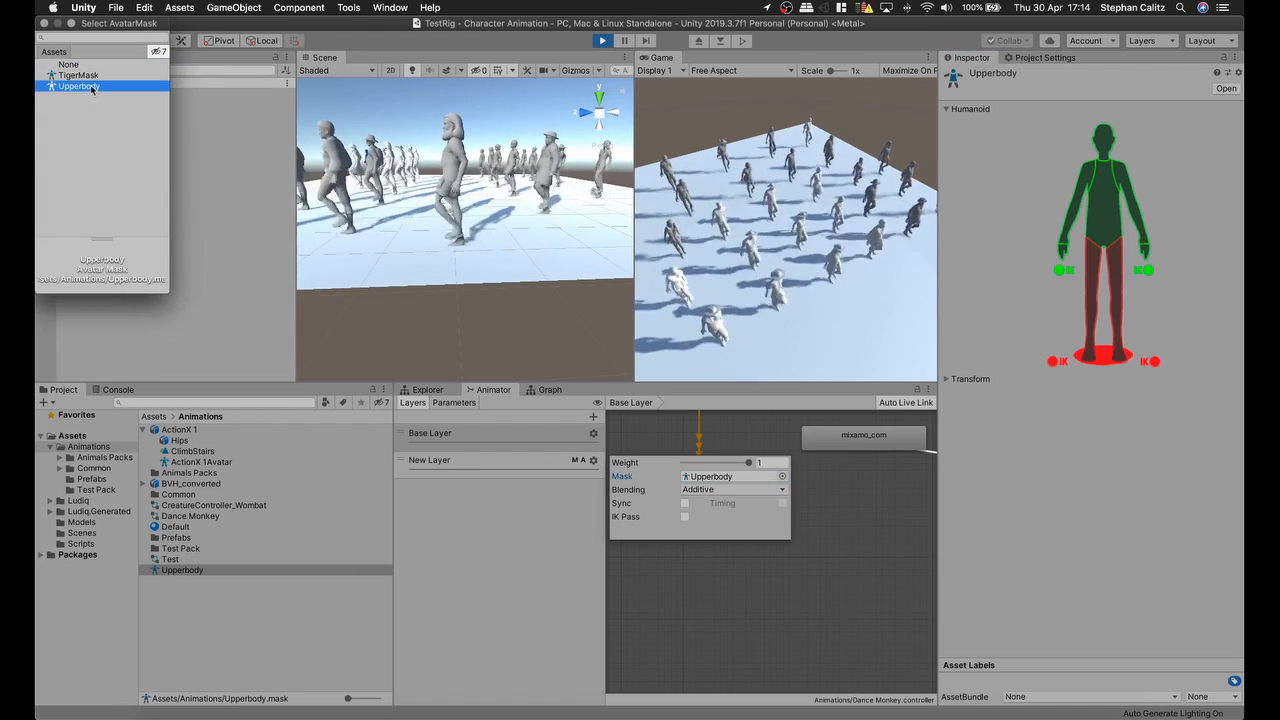
pyautogui.click(44, 23)
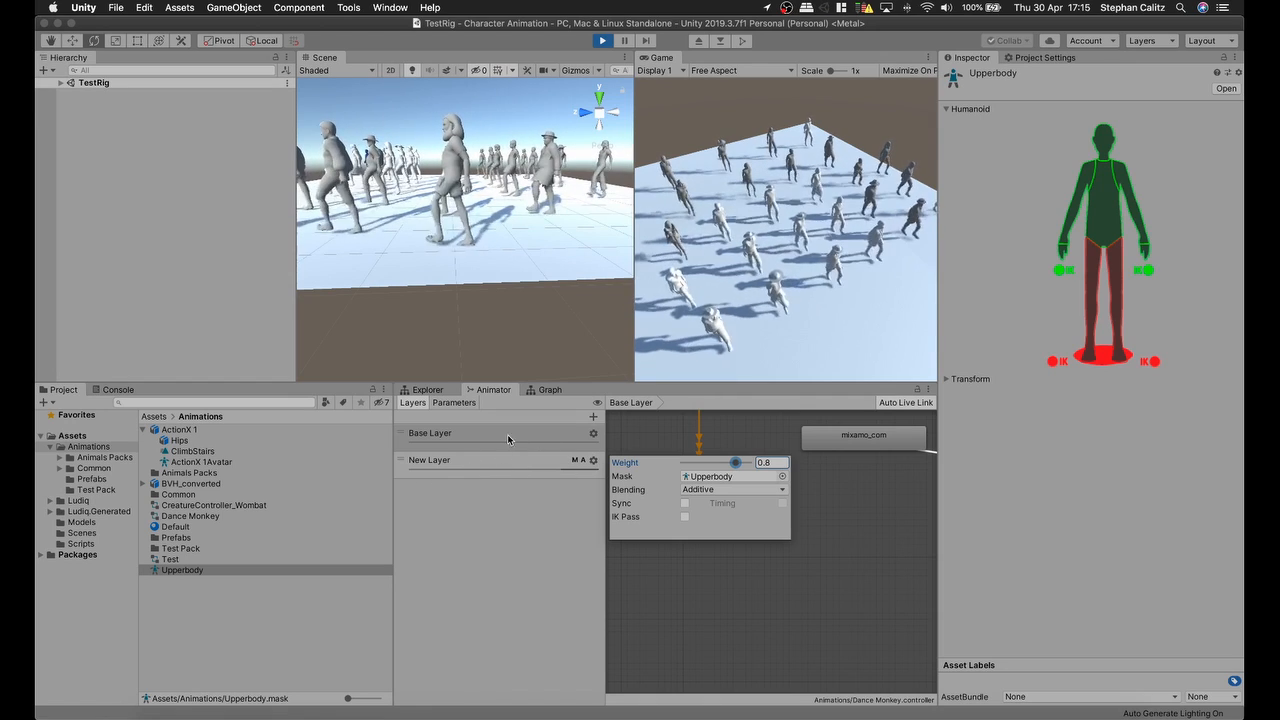
pyautogui.click(553, 519)
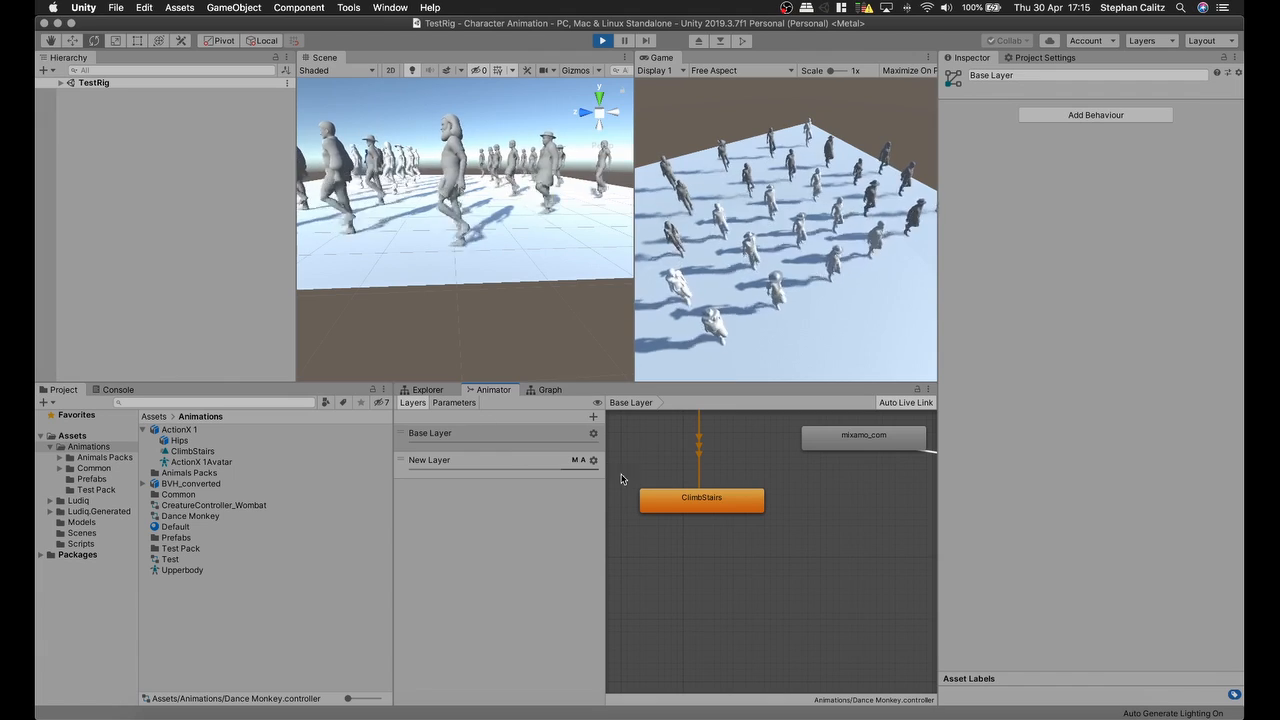
# Step: Examine the humanoid body parts included in the Upperbody mask
pyautogui.click(163, 571)
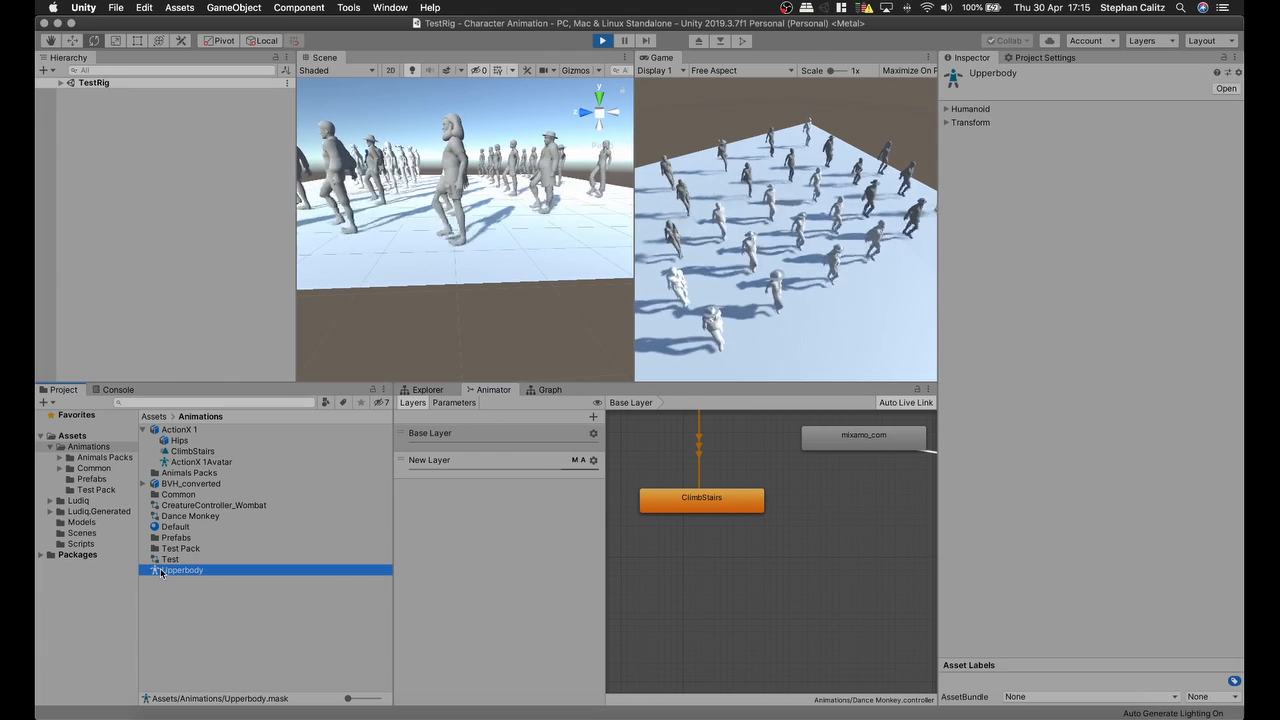
pyautogui.click(950, 116)
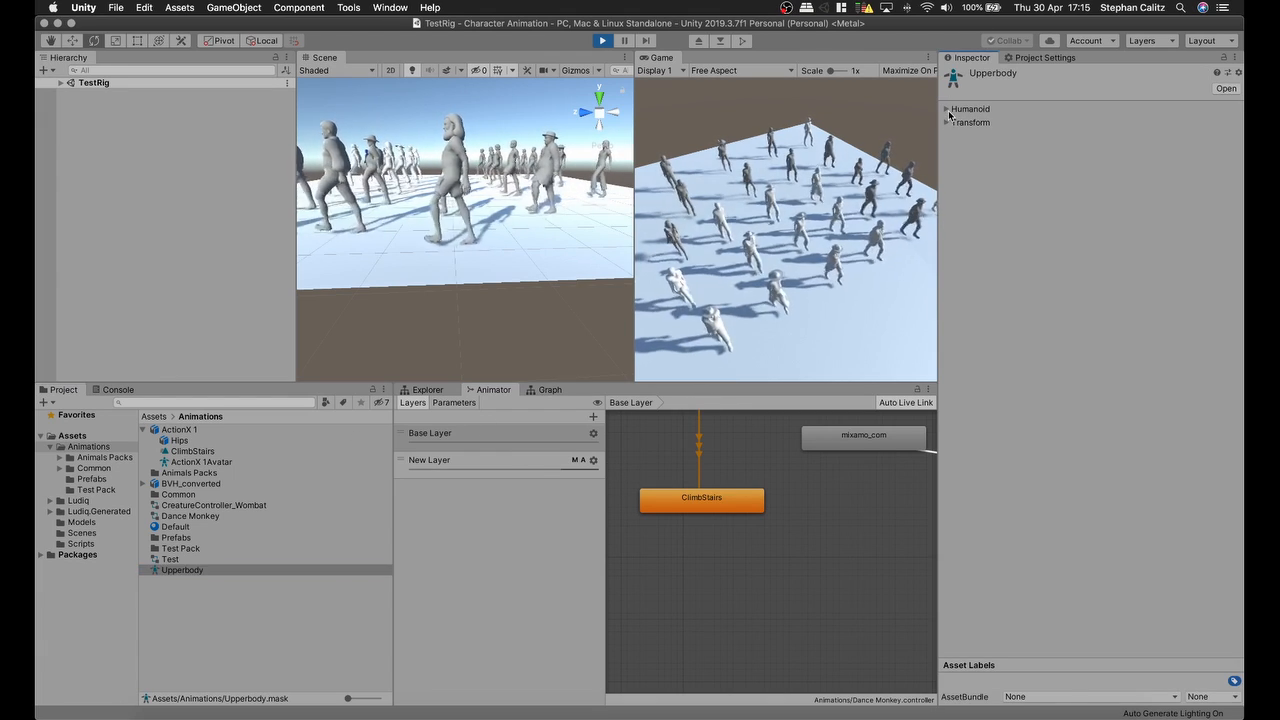
pyautogui.click(949, 112)
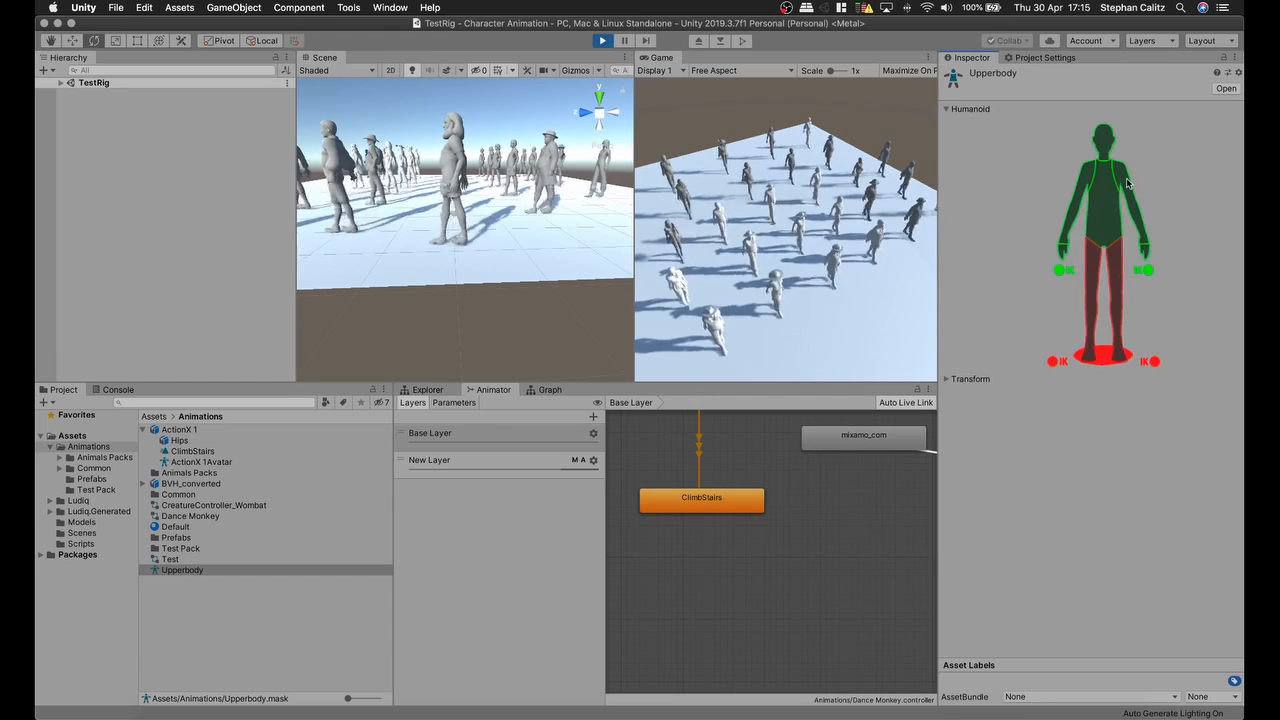